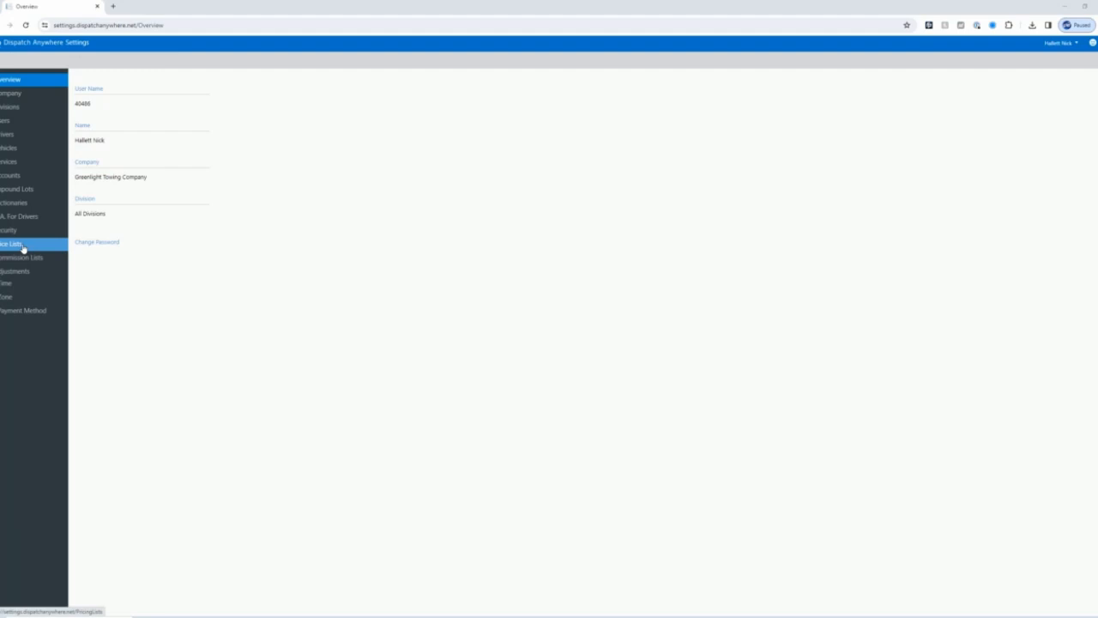
Open the price lists and start a new price list named Test Price List.
{"action": "left_click", "coordinate": [23, 248]}
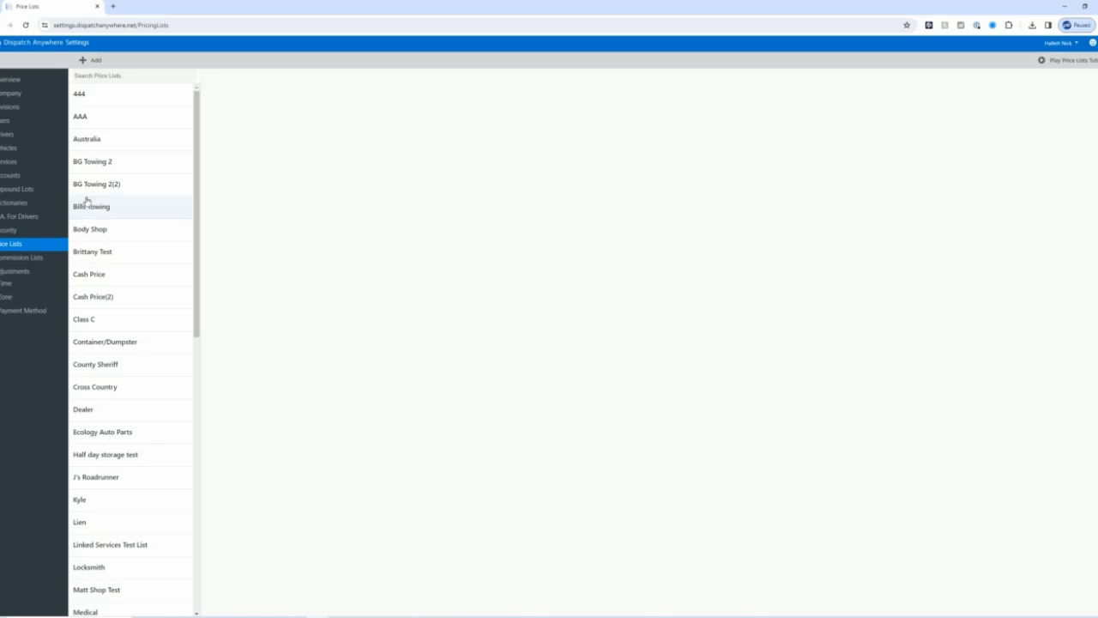
{"action": "scroll", "coordinate": [149, 517], "scroll_direction": "down", "scroll_amount": 3}
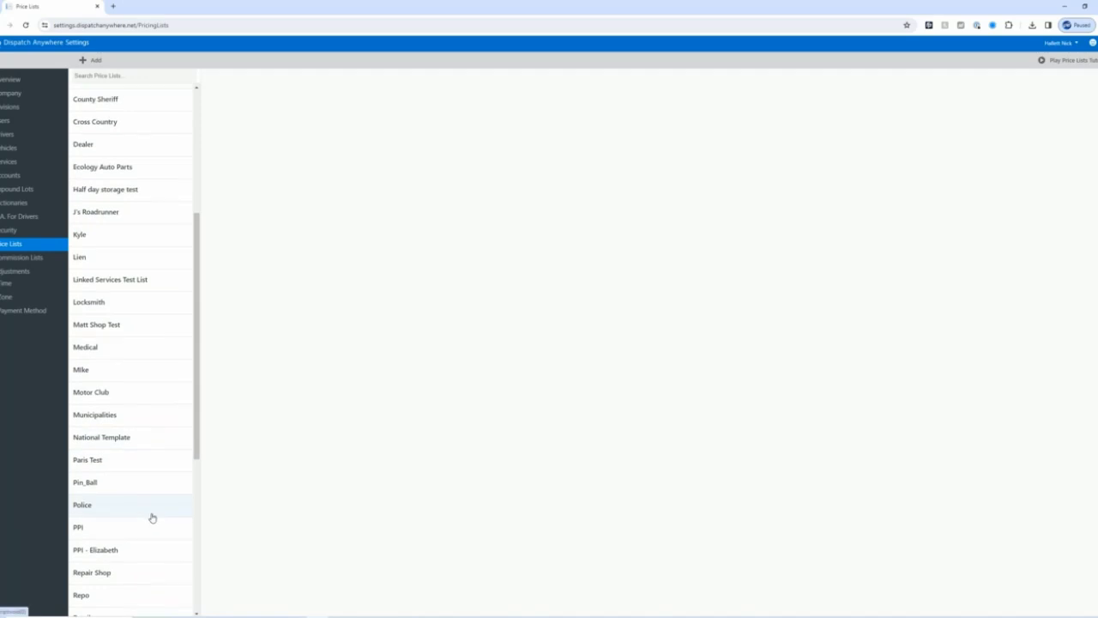
{"action": "scroll", "coordinate": [142, 537], "scroll_direction": "up", "scroll_amount": 4}
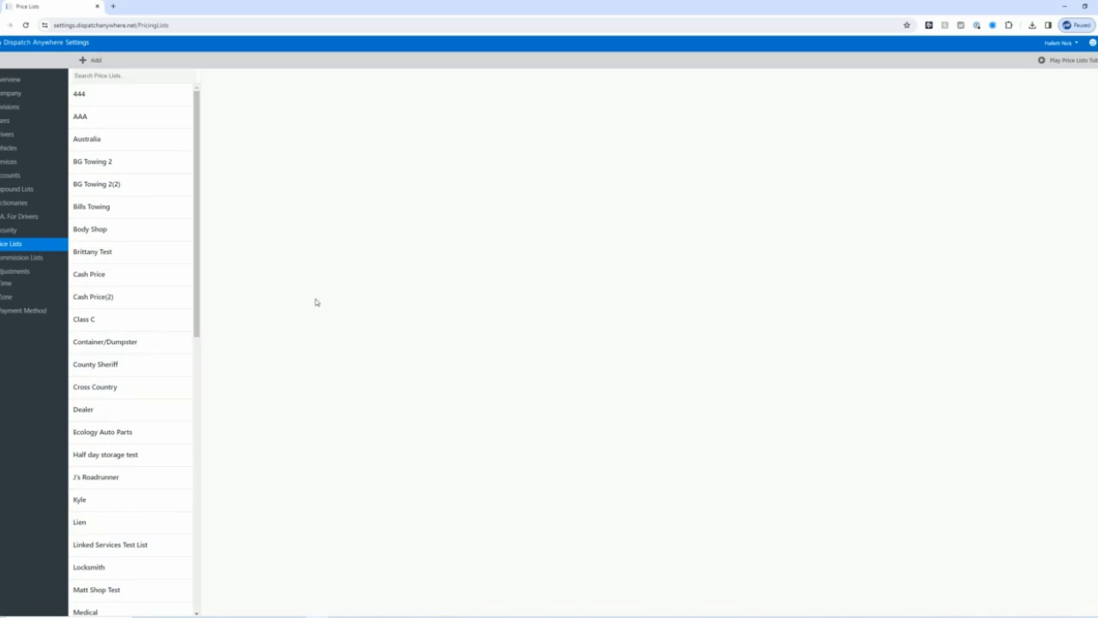
{"action": "left_click", "coordinate": [91, 63]}
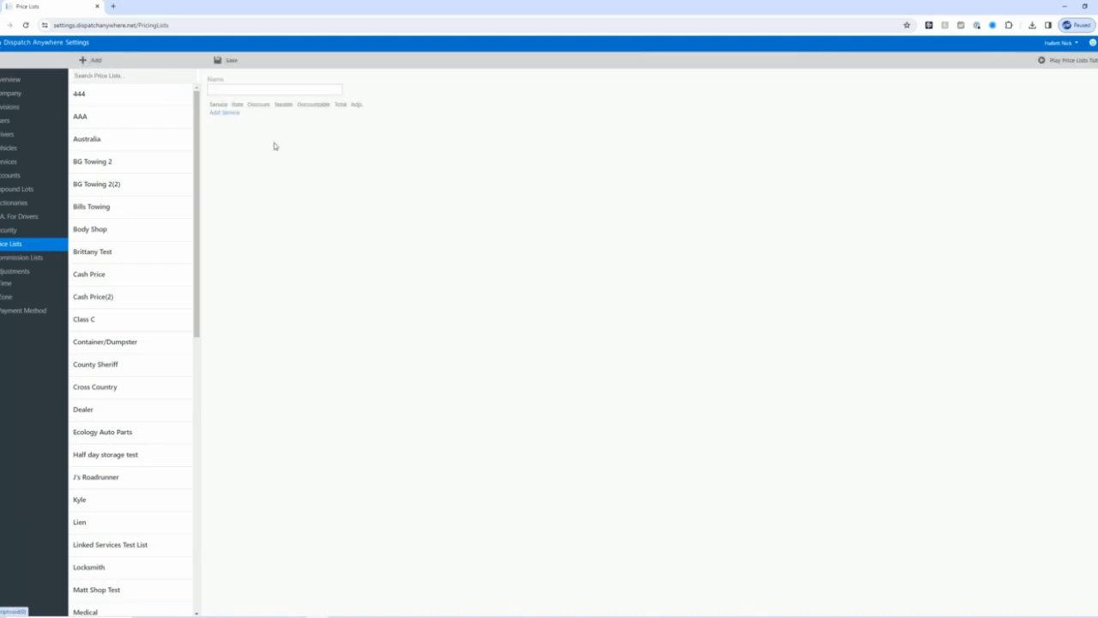
{"action": "left_click", "coordinate": [294, 93]}
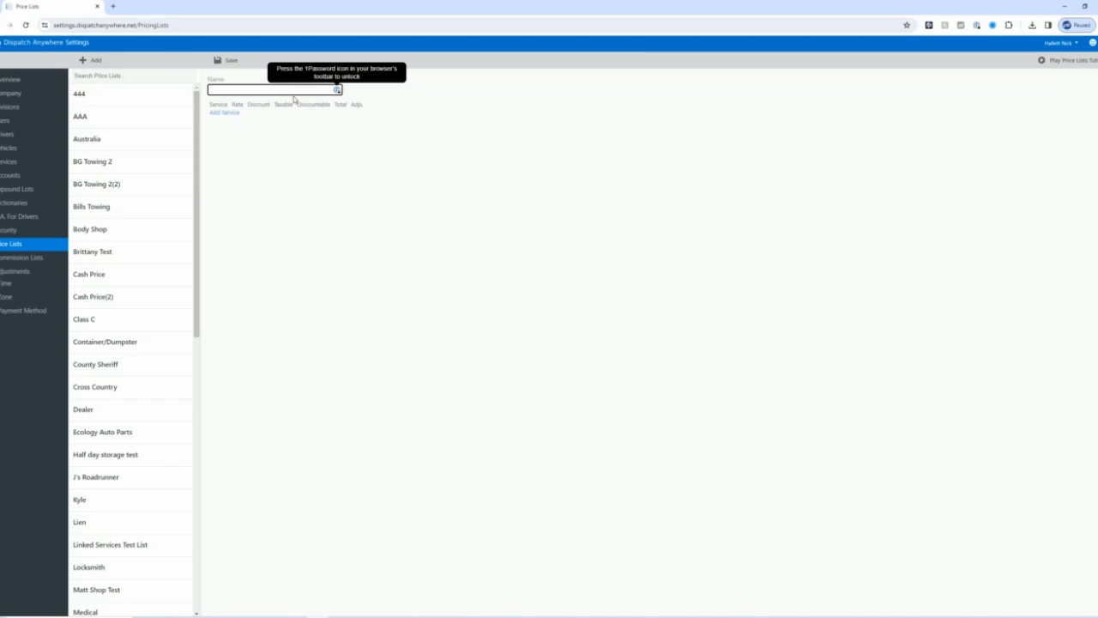
{"action": "type", "text": "Test"}
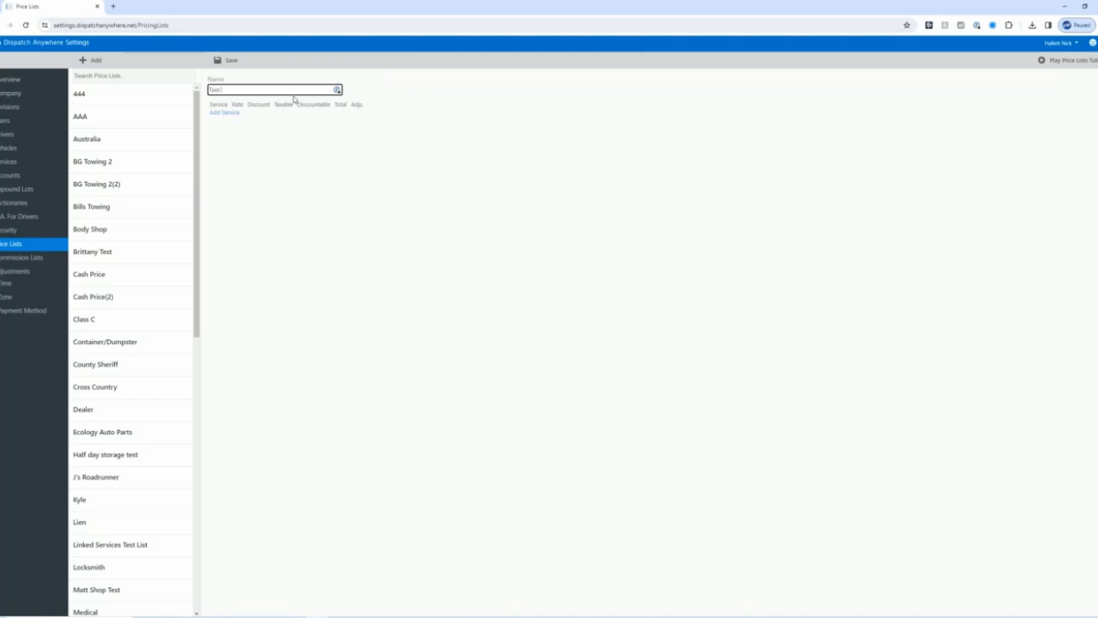
{"action": "type", "text": " PRice List"}
Start a service entry for Tow in the new price list with a rate of 200.
{"action": "left_click", "coordinate": [223, 114]}
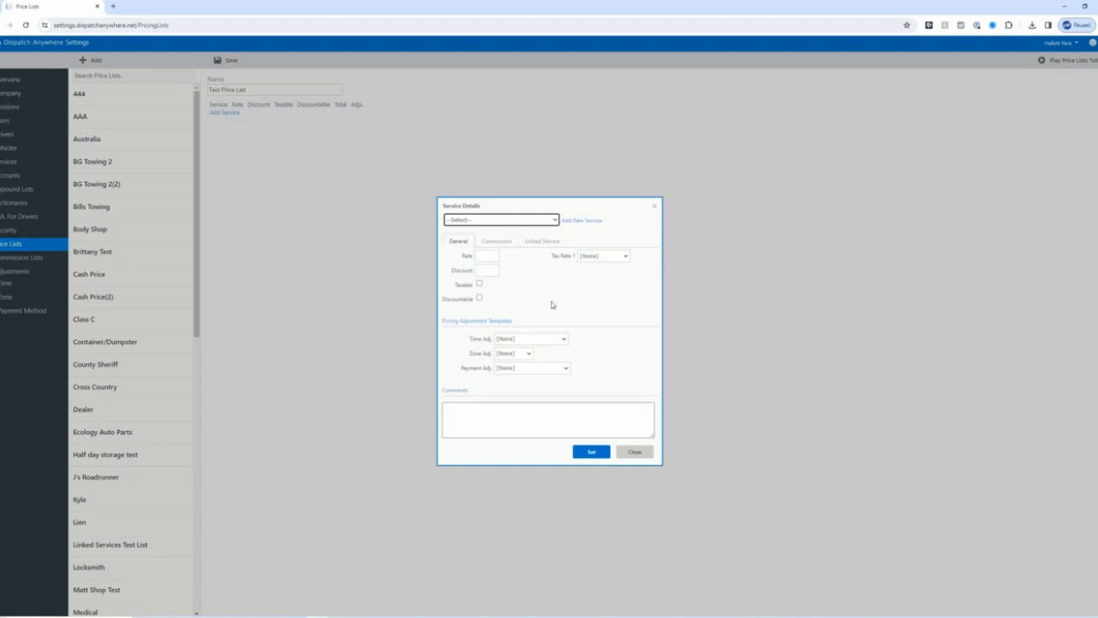
{"action": "left_click", "coordinate": [556, 221]}
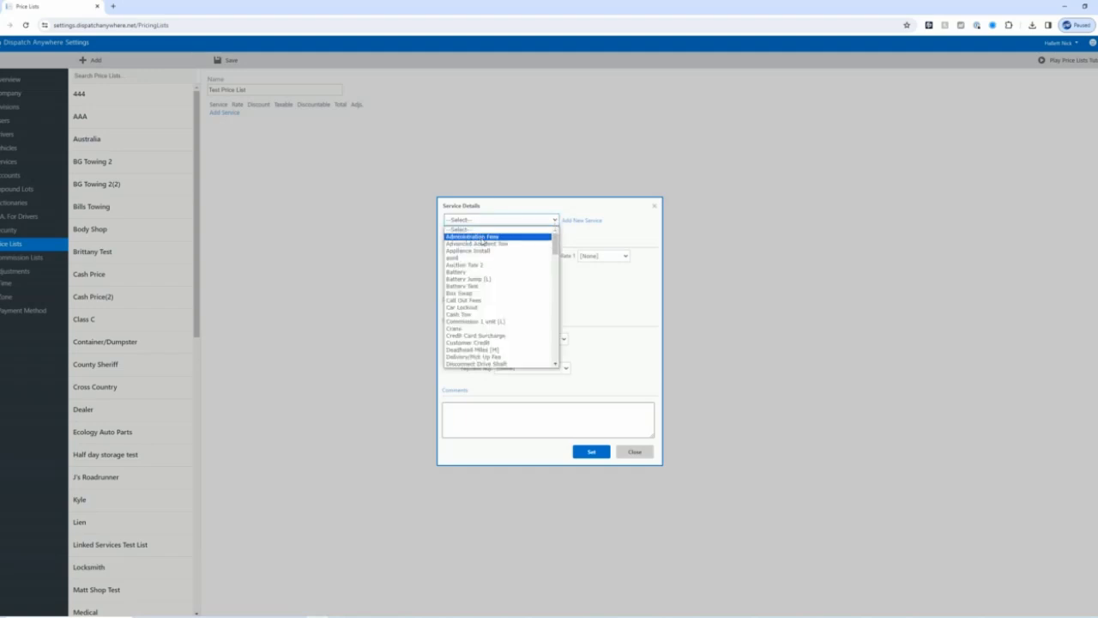
{"action": "scroll", "coordinate": [494, 295], "scroll_direction": "down", "scroll_amount": 5}
{"action": "scroll", "coordinate": [494, 294], "scroll_direction": "down", "scroll_amount": 10}
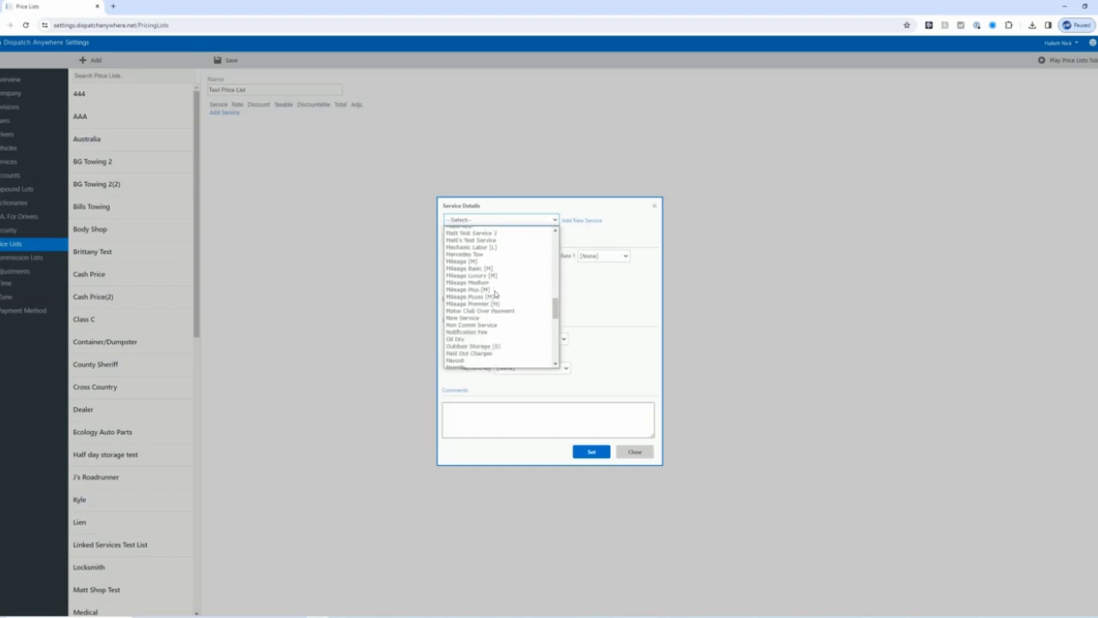
{"action": "scroll", "coordinate": [495, 294], "scroll_direction": "down", "scroll_amount": 3}
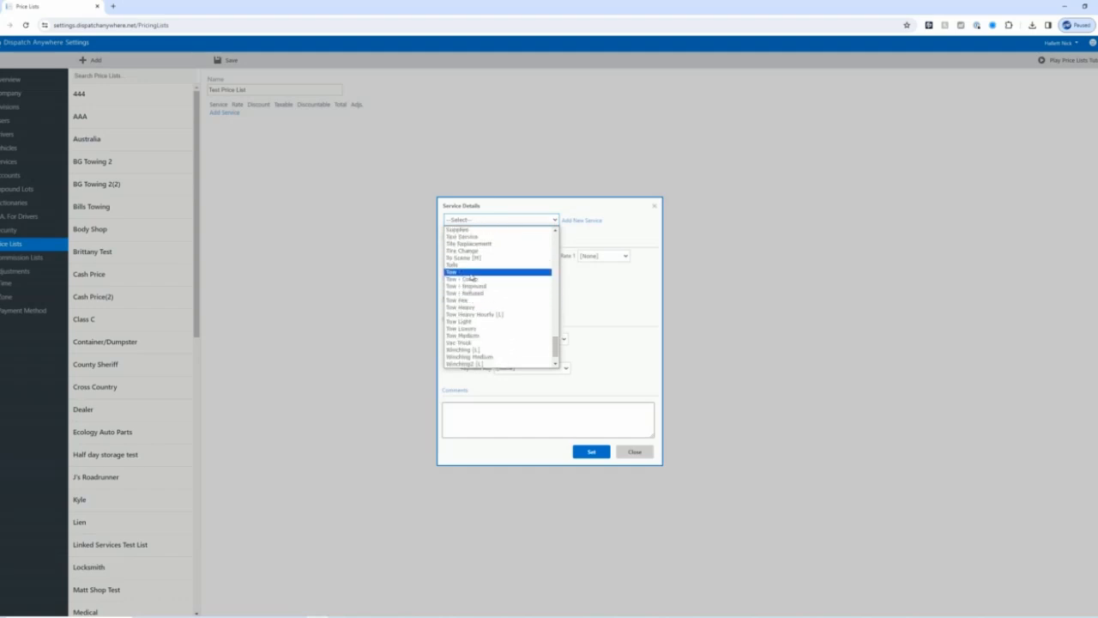
{"action": "left_click", "coordinate": [470, 274]}
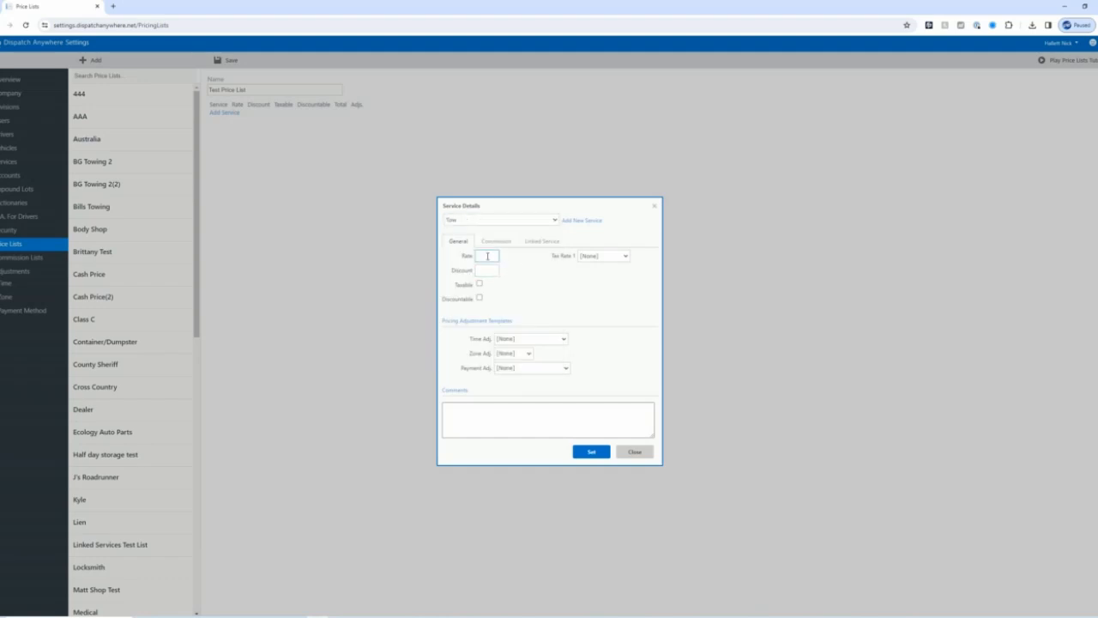
{"action": "left_click", "coordinate": [487, 256]}
{"action": "type", "text": "100"}
Make the Tow service taxable and set its first tax rate to City Tax.
{"action": "left_click", "coordinate": [485, 271]}
{"action": "left_click", "coordinate": [479, 284]}
{"action": "left_click", "coordinate": [627, 258]}
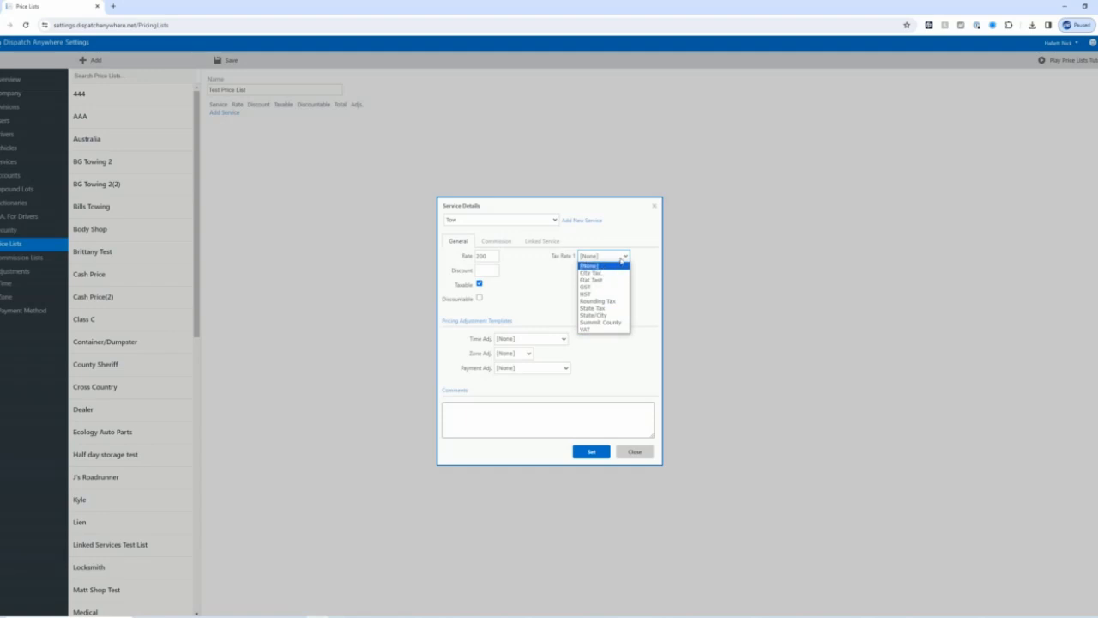
{"action": "left_click", "coordinate": [621, 258]}
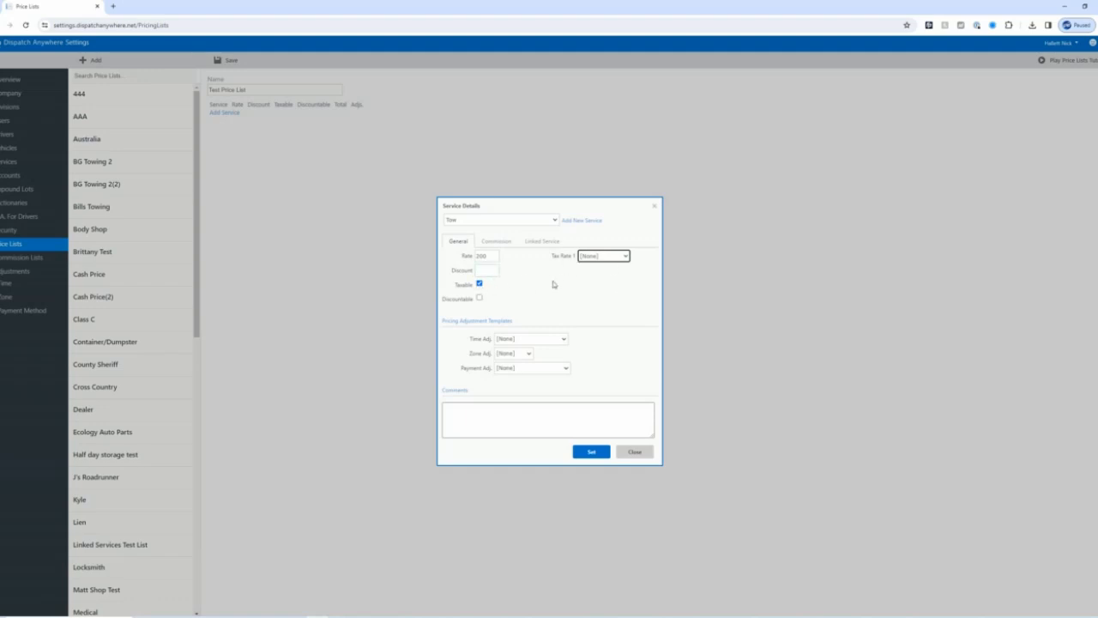
{"action": "left_click", "coordinate": [628, 257]}
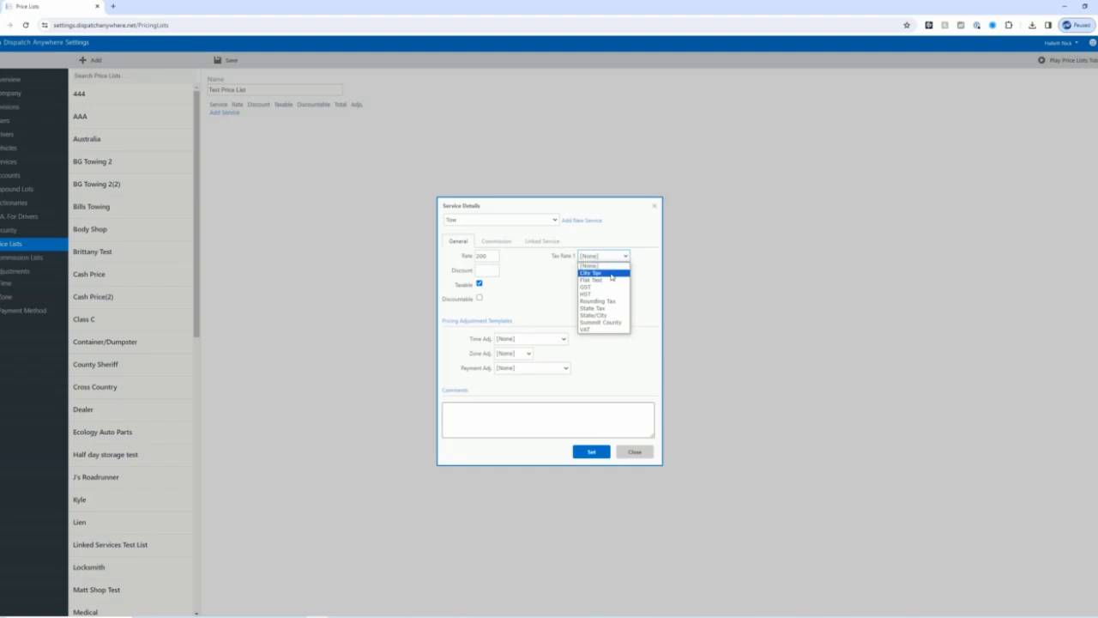
{"action": "left_click", "coordinate": [604, 274]}
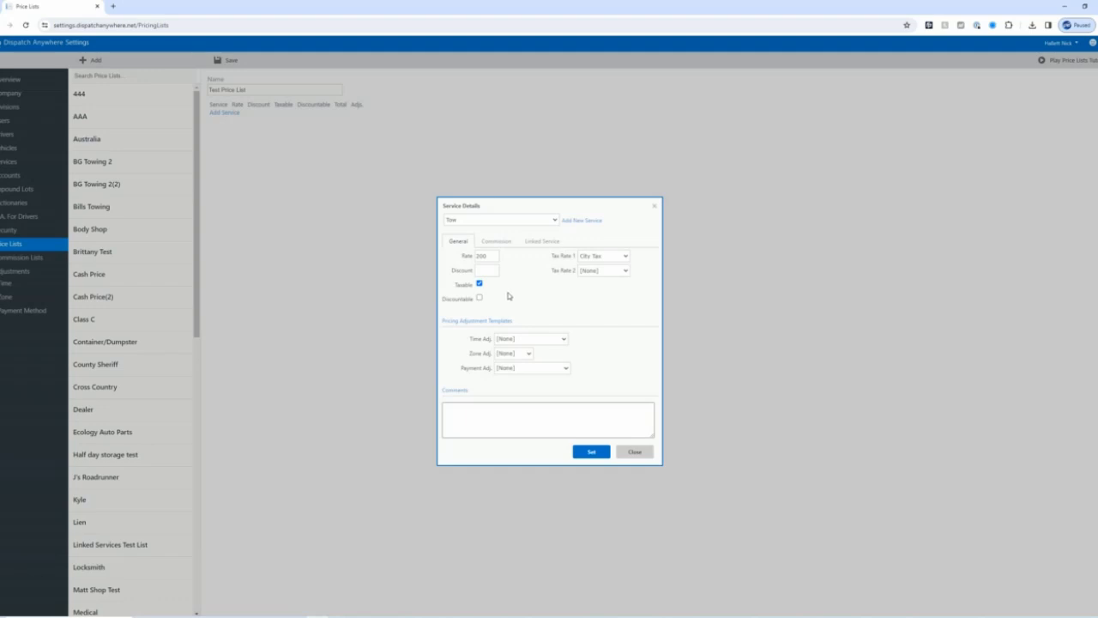
Make the Tow service discountable, add it to the price list, and save the list.
{"action": "left_click", "coordinate": [480, 298]}
{"action": "left_click", "coordinate": [561, 340]}
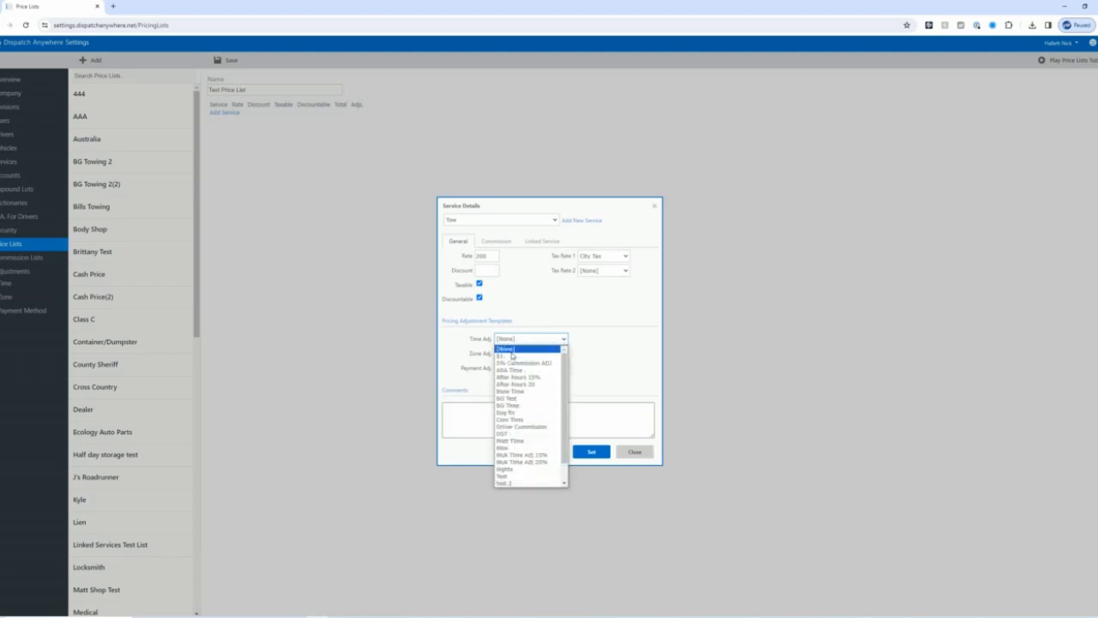
{"action": "left_click", "coordinate": [519, 391]}
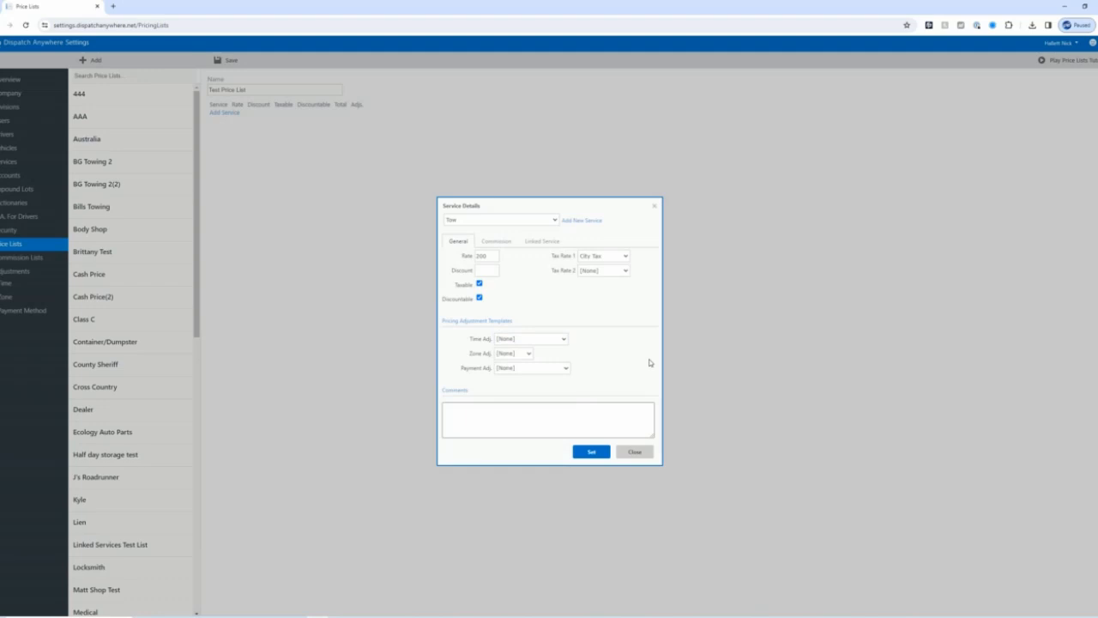
{"action": "left_click", "coordinate": [592, 452]}
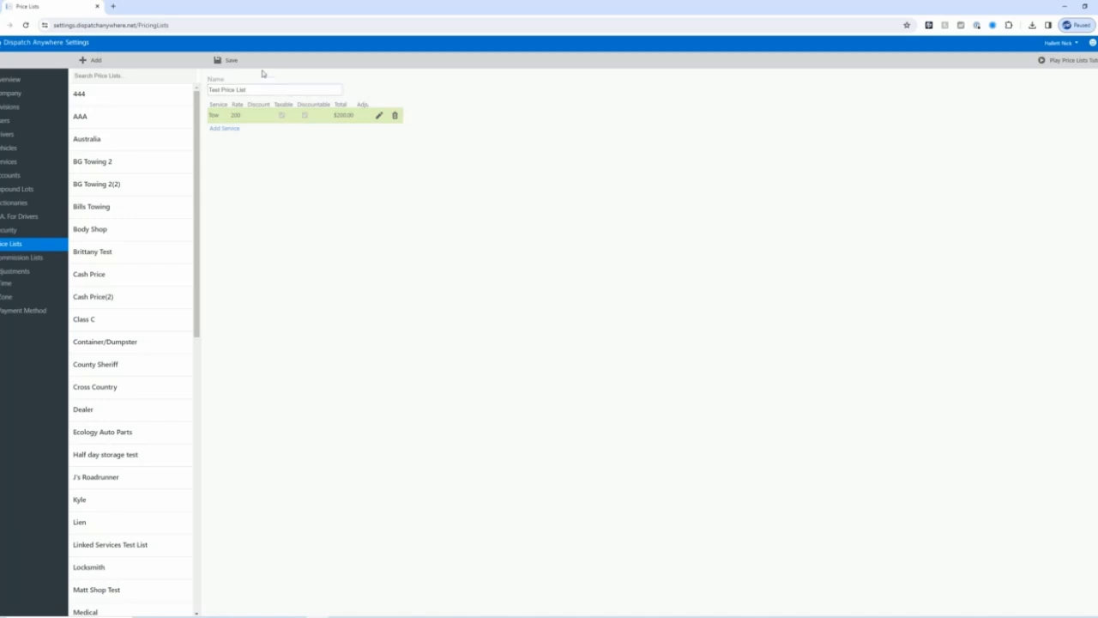
{"action": "left_click", "coordinate": [231, 60]}
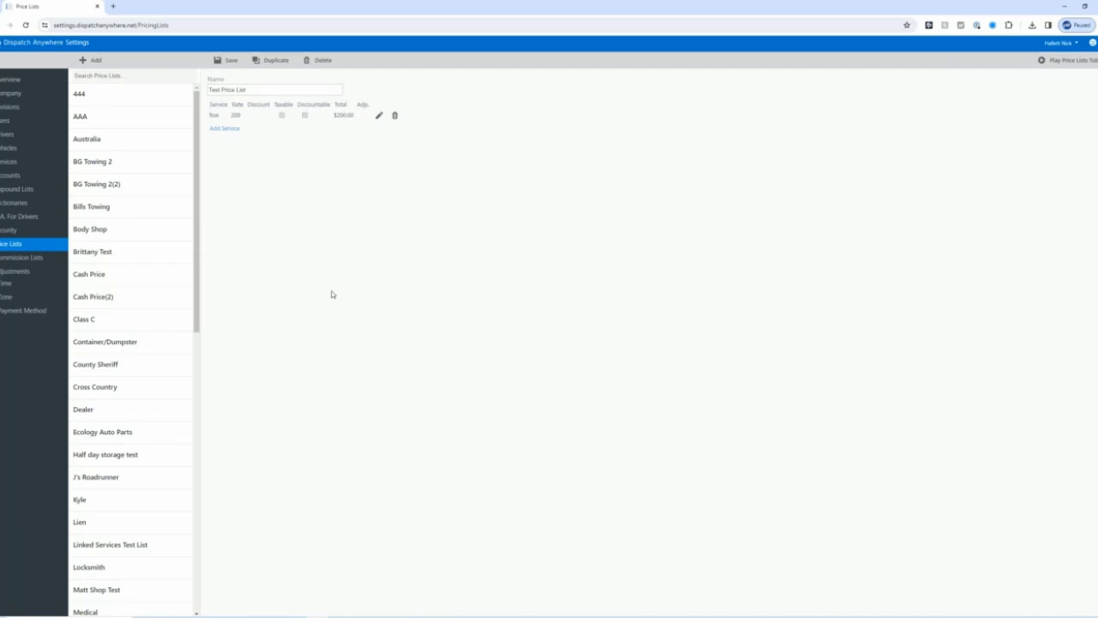
Begin another service entry and define a brand-new service described as Feature Friday in the Towing category.
{"action": "left_click", "coordinate": [230, 134]}
{"action": "left_click", "coordinate": [554, 220]}
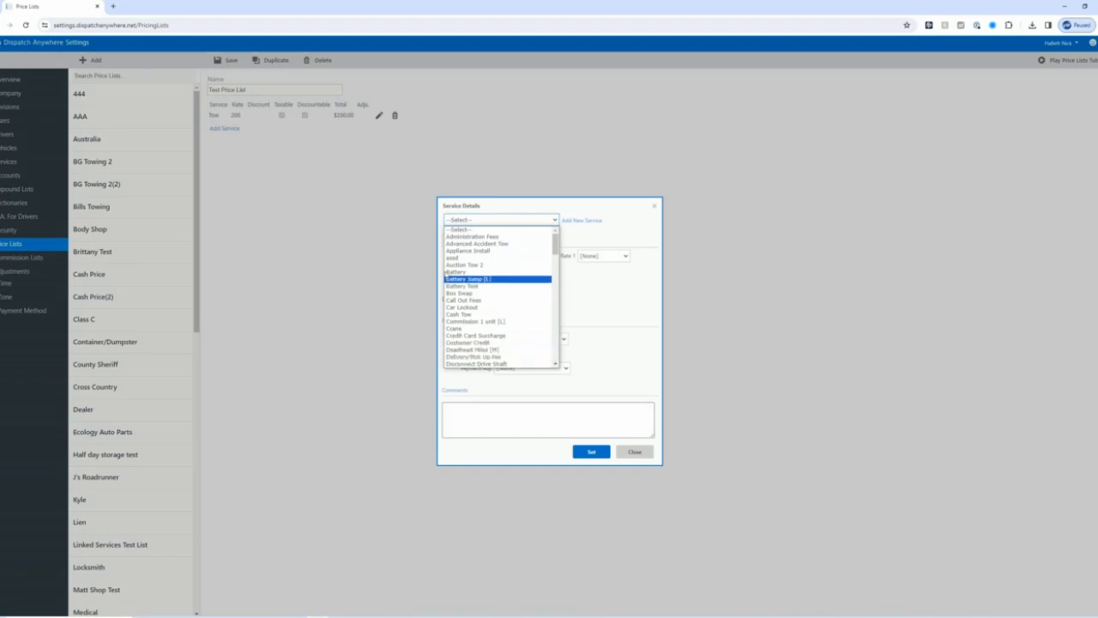
{"action": "left_click", "coordinate": [596, 255]}
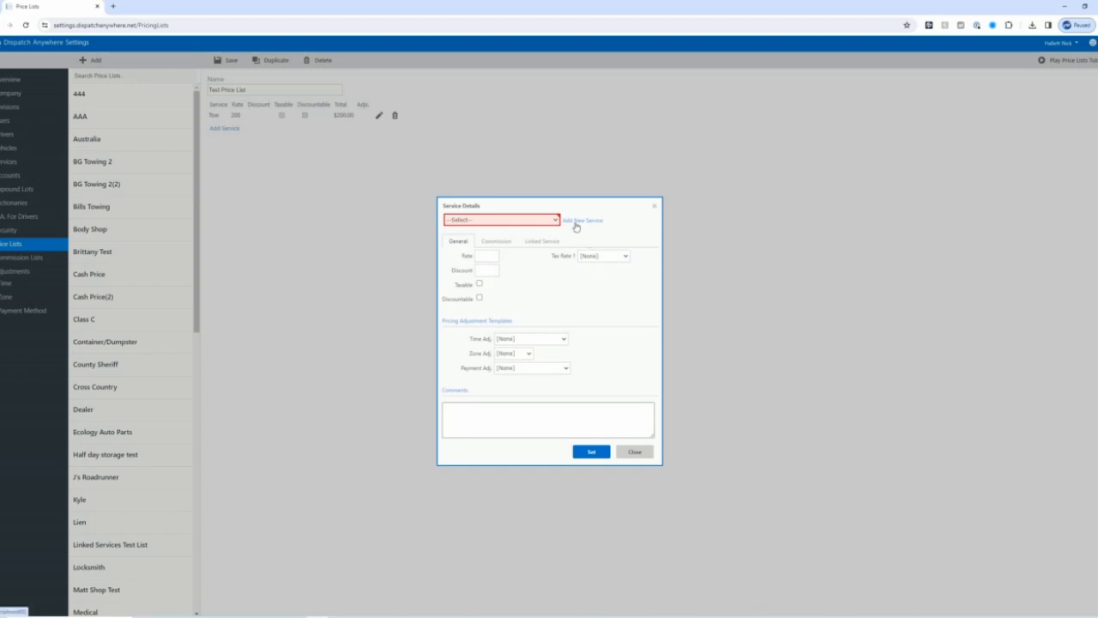
{"action": "left_click", "coordinate": [583, 222]}
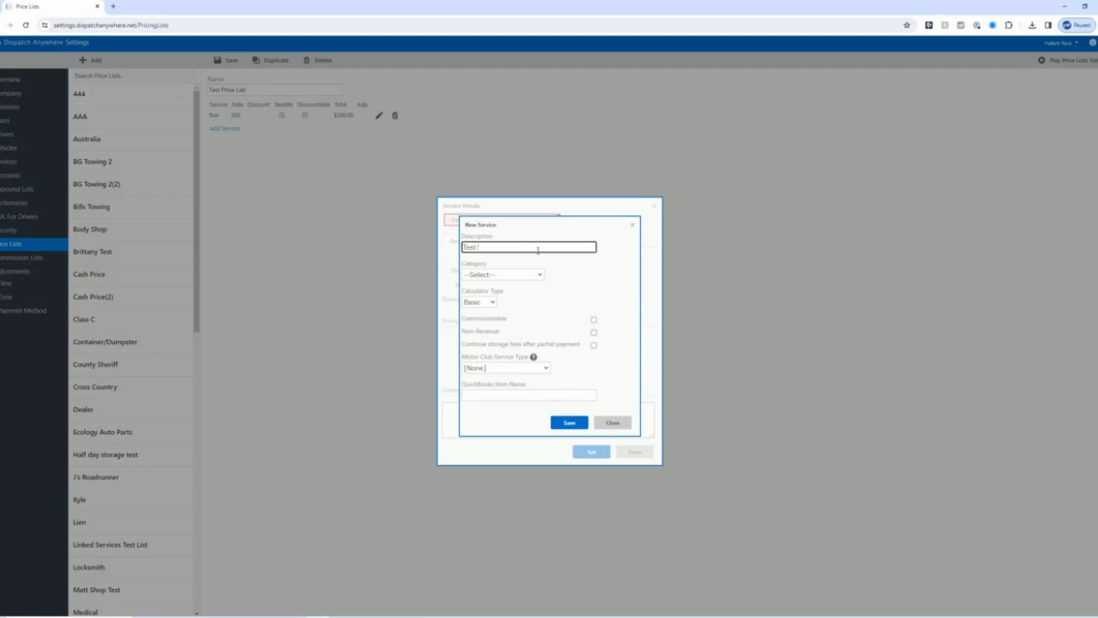
{"action": "key", "text": "BackSpace"}
{"action": "key", "text": "BackSpace"}
{"action": "key", "text": "BackSpace"}
{"action": "type", "text": "Feature R"}
{"action": "left_click", "coordinate": [518, 276]}
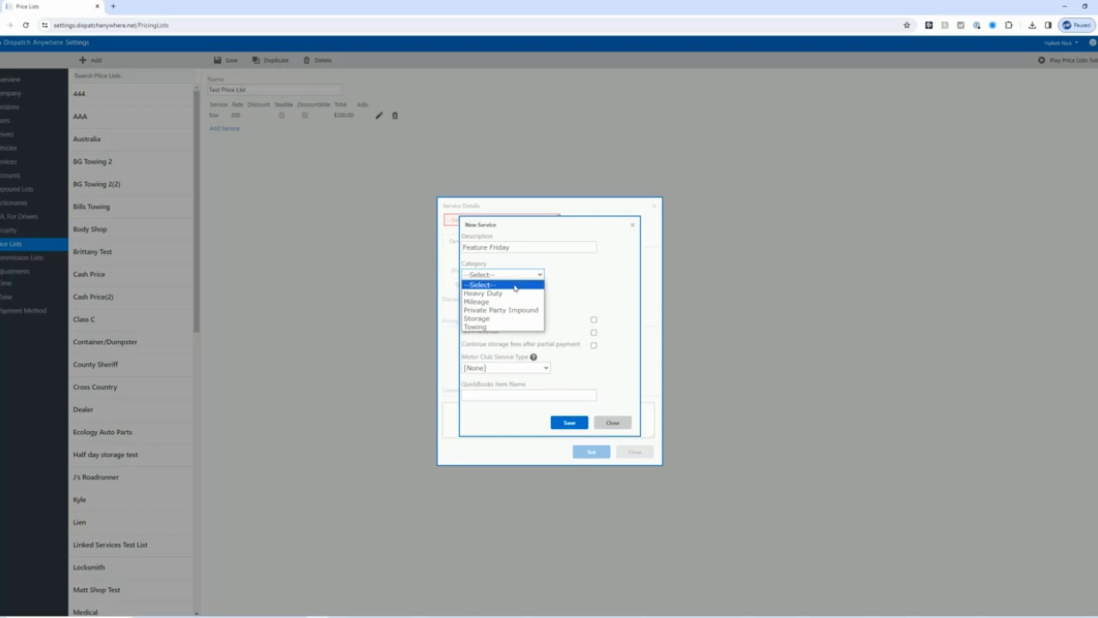
{"action": "left_click", "coordinate": [490, 327]}
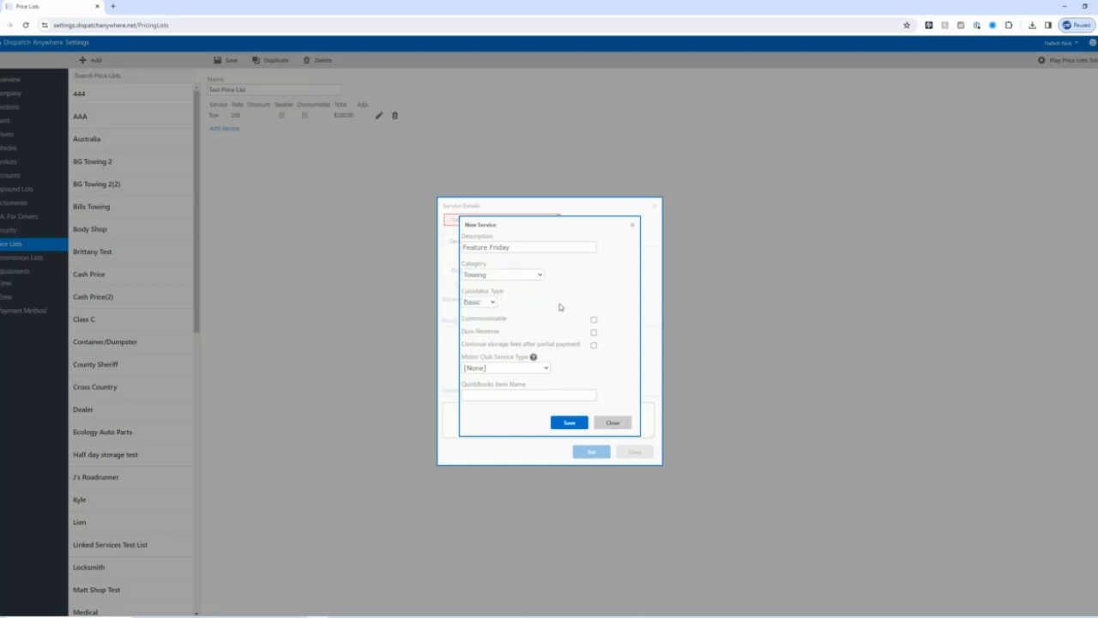
Keep the Basic calculator type, make Feature Friday commissionable, and save it with inclusion in all commission lists.
{"action": "left_click", "coordinate": [492, 304]}
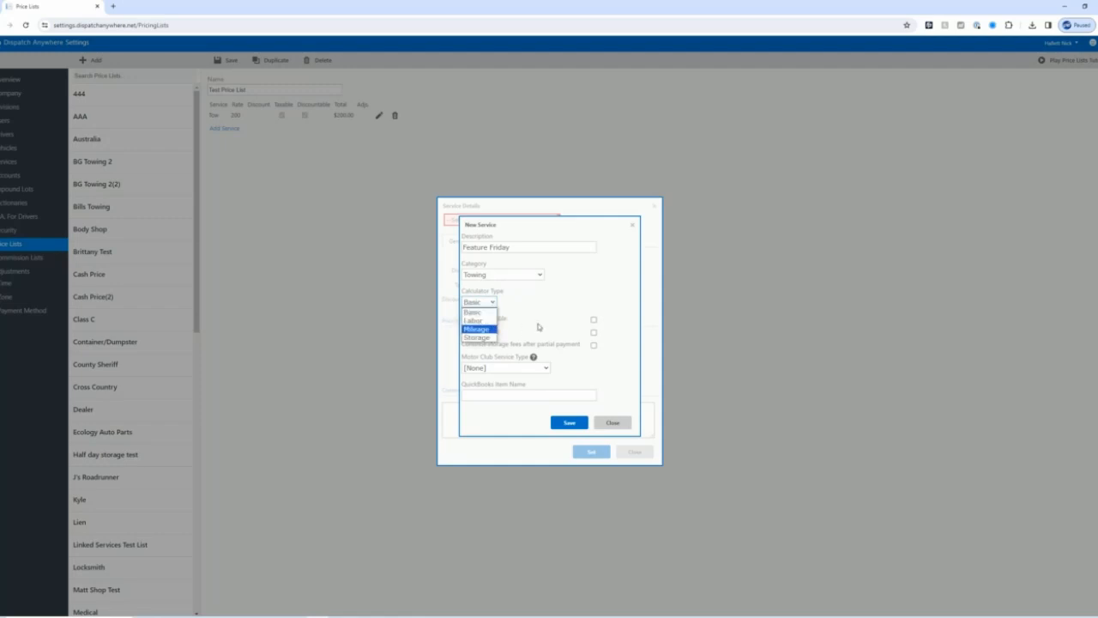
{"action": "left_click", "coordinate": [474, 313]}
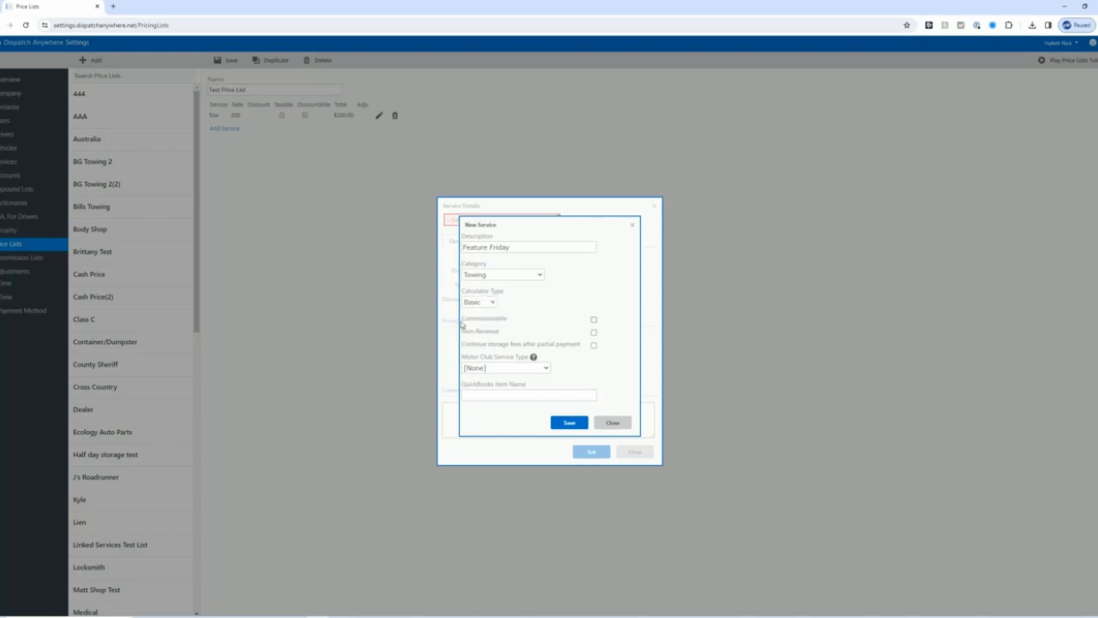
{"action": "left_click", "coordinate": [594, 321]}
{"action": "left_click", "coordinate": [463, 394]}
{"action": "left_click", "coordinate": [569, 424]}
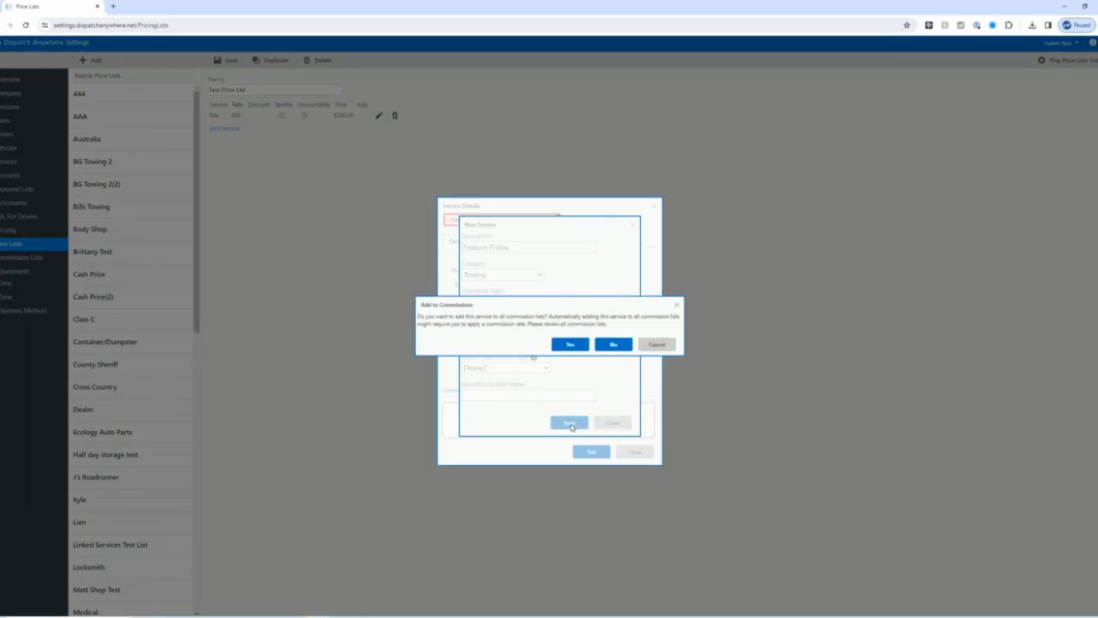
{"action": "left_click", "coordinate": [569, 345]}
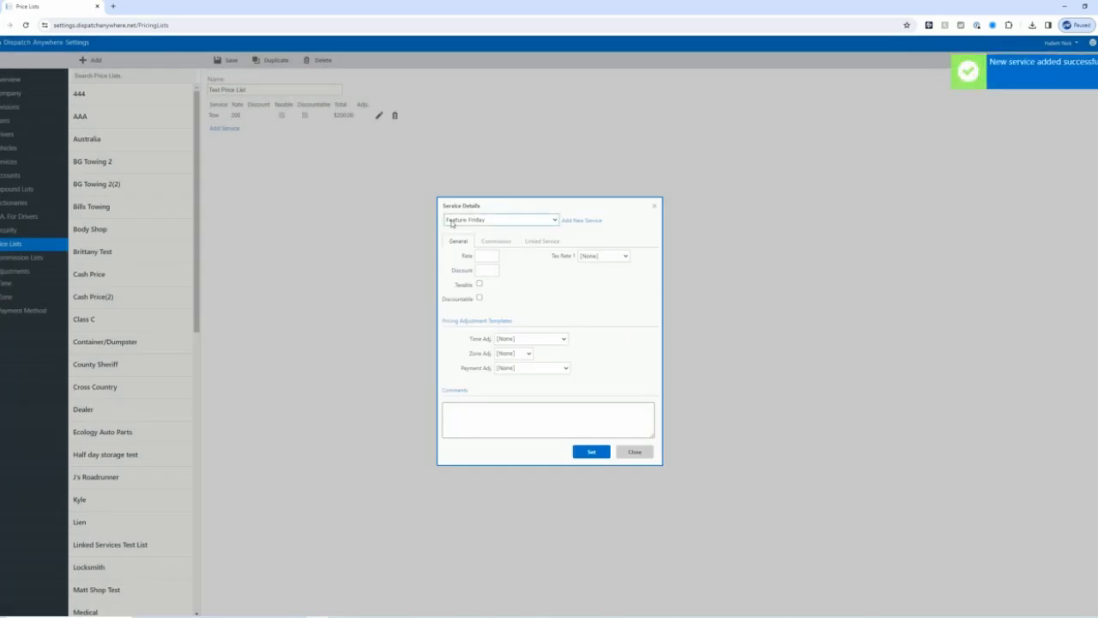
Give the Feature Friday service a rate of 100, make it discountable, and add it to the price list.
{"action": "left_click", "coordinate": [480, 256]}
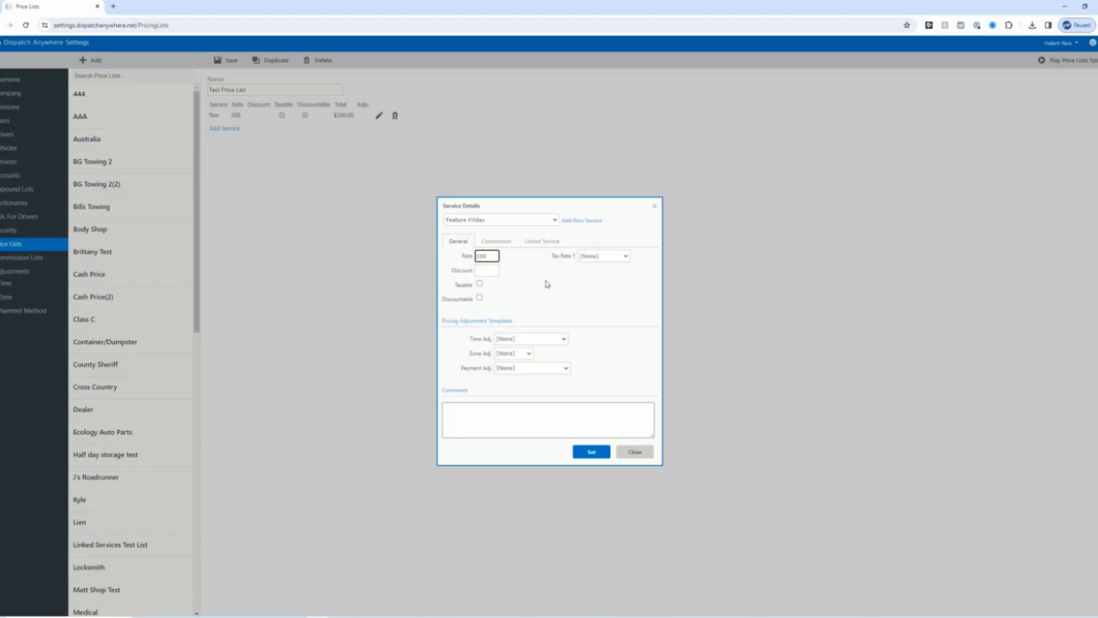
{"action": "left_click", "coordinate": [480, 284]}
{"action": "left_click", "coordinate": [480, 297]}
{"action": "left_click", "coordinate": [591, 451]}
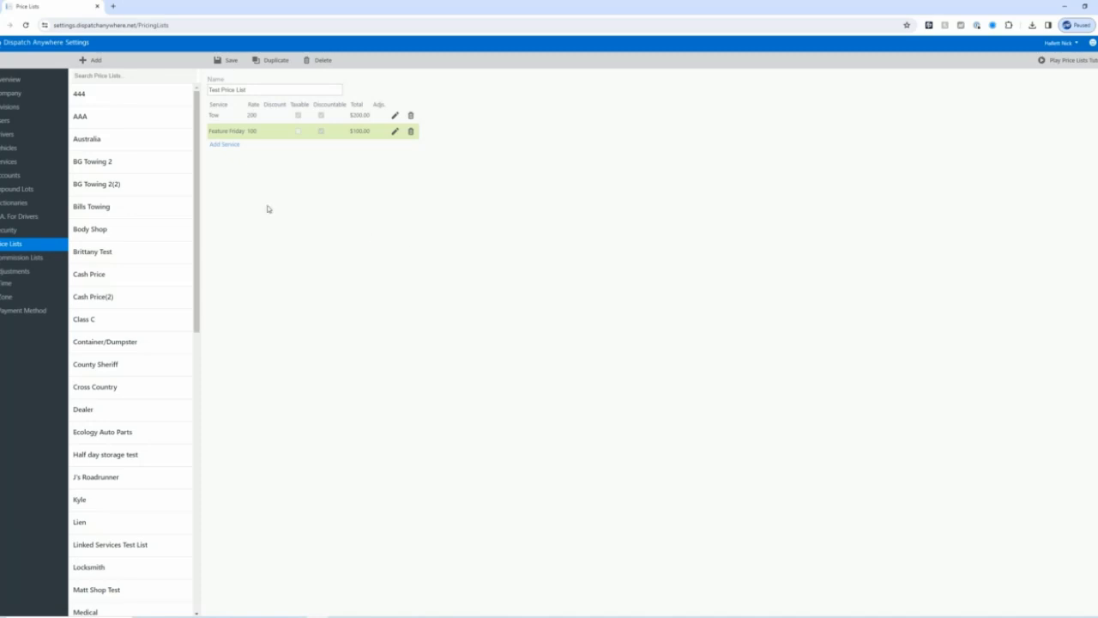
Begin another service entry on Test Price List, choose the Storage [S] service, and set its rate to 25.
{"action": "left_click", "coordinate": [225, 145]}
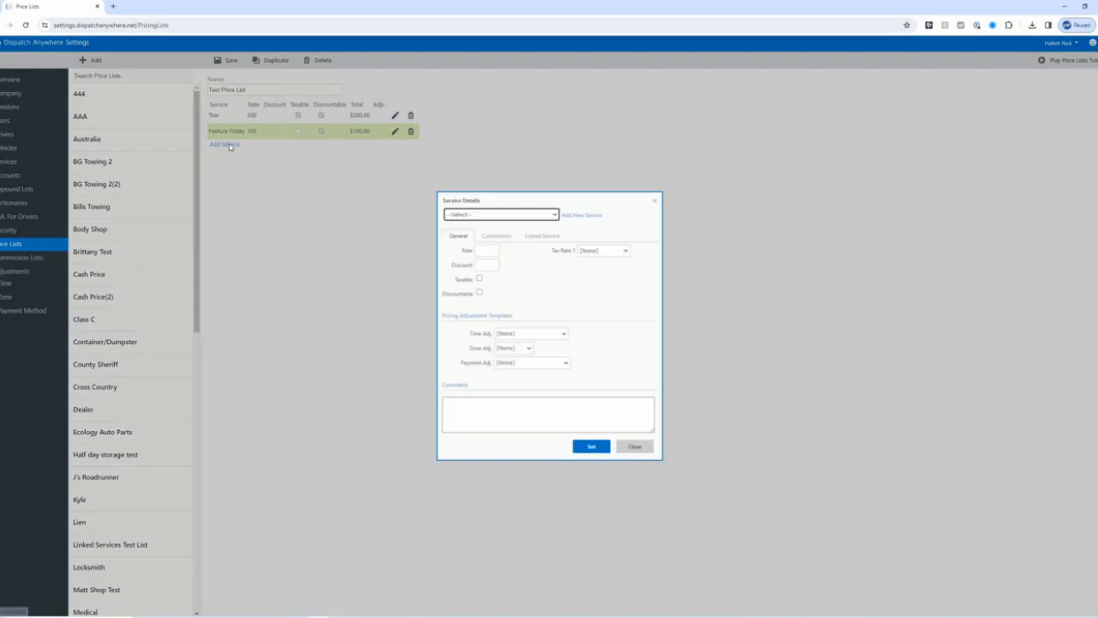
{"action": "left_click", "coordinate": [554, 215]}
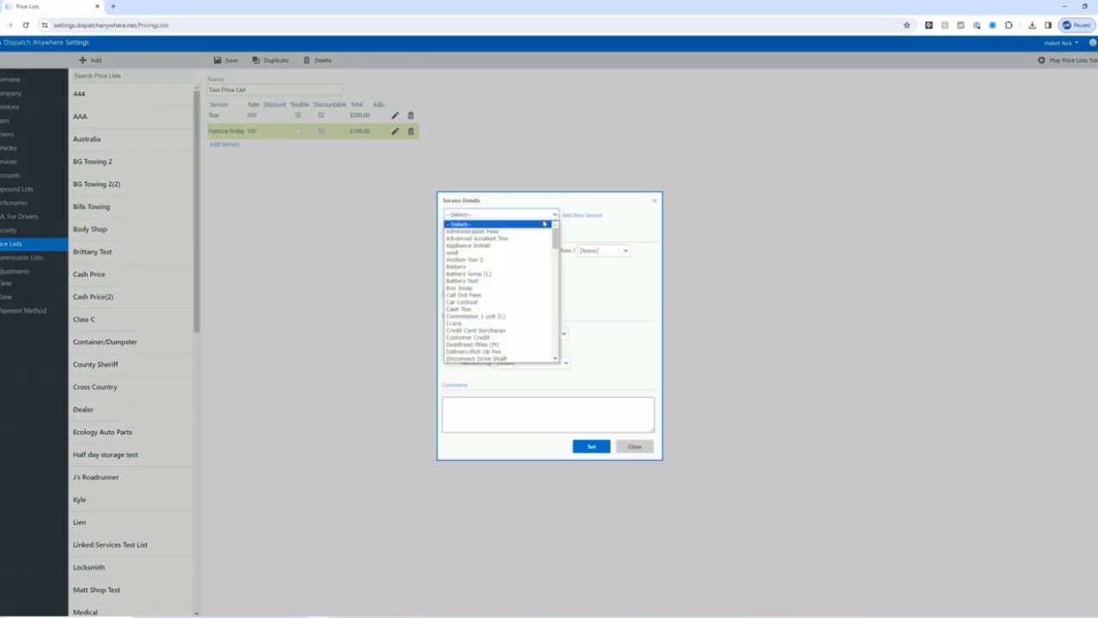
{"action": "scroll", "coordinate": [501, 318], "scroll_direction": "down", "scroll_amount": 10}
{"action": "scroll", "coordinate": [501, 324], "scroll_direction": "down", "scroll_amount": 4}
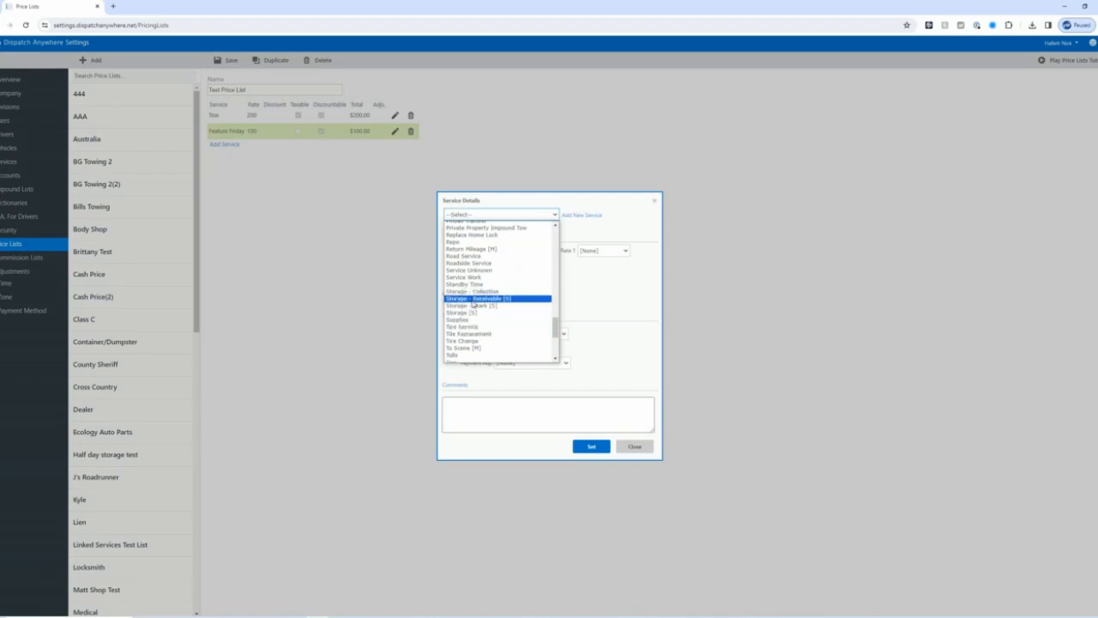
{"action": "left_click", "coordinate": [517, 312]}
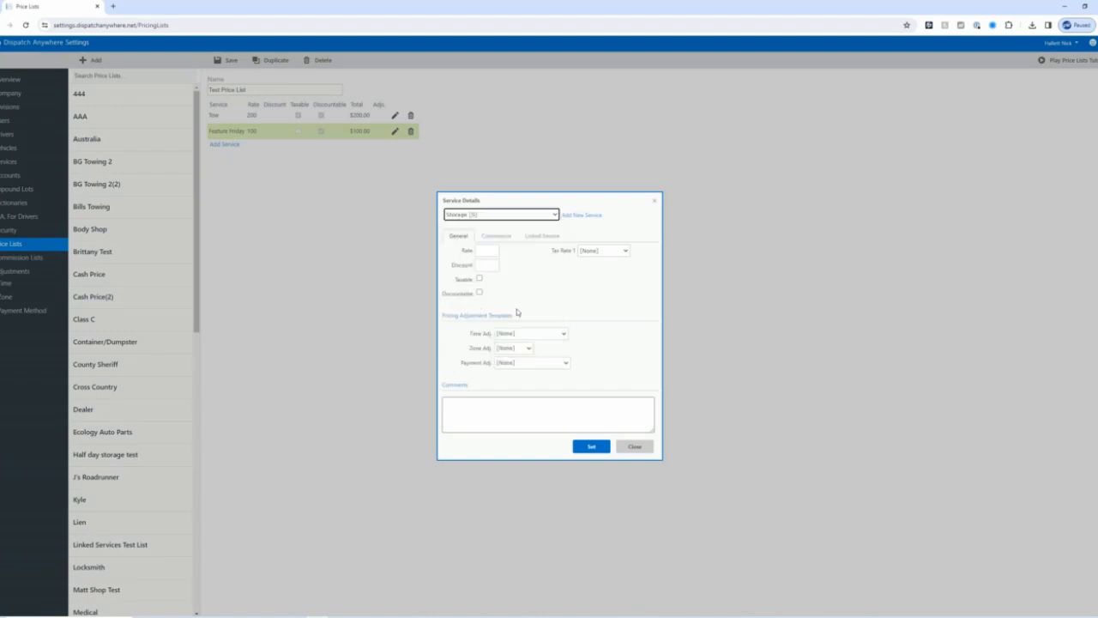
{"action": "left_click", "coordinate": [490, 250]}
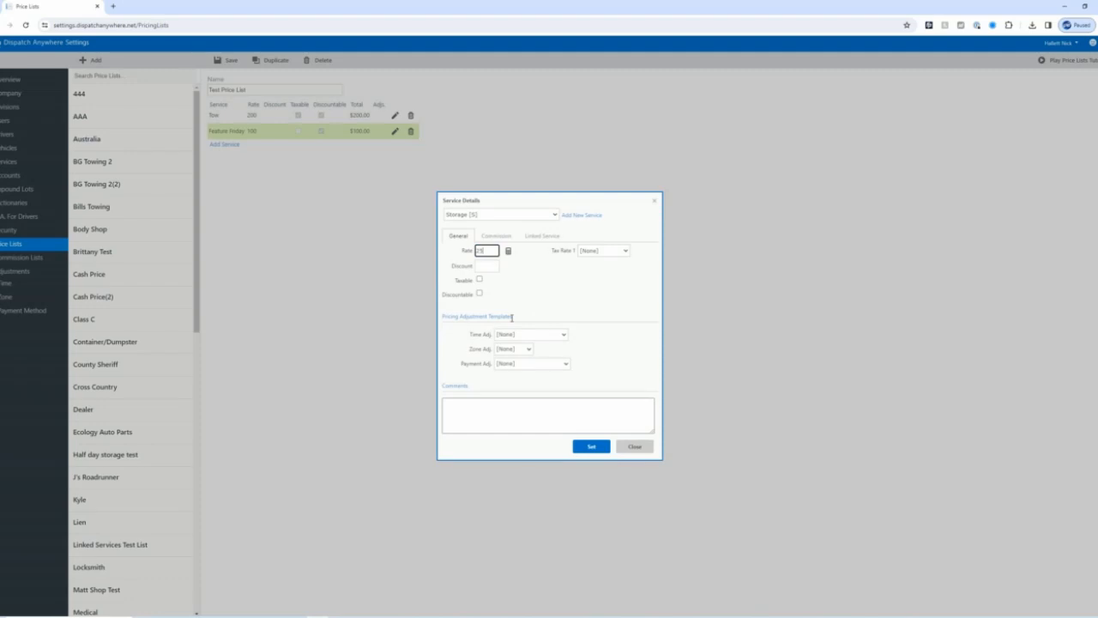
Make the Storage service taxable with City Tax as Tax Rate 1.
{"action": "left_click", "coordinate": [481, 280]}
{"action": "left_click", "coordinate": [479, 280]}
{"action": "left_click", "coordinate": [626, 251]}
{"action": "left_click", "coordinate": [591, 299]}
In the Storage price calculator, keep the Calendar day type and set the unit price to 25 per day.
{"action": "left_click", "coordinate": [508, 251]}
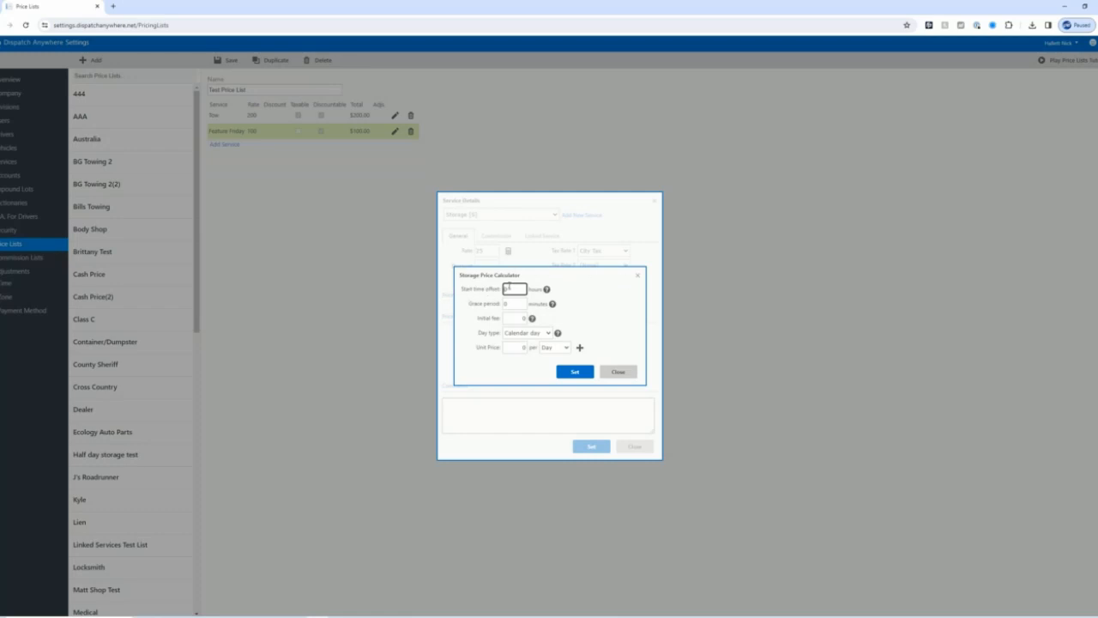
{"action": "left_click", "coordinate": [503, 304]}
{"action": "left_click", "coordinate": [505, 318]}
{"action": "left_click", "coordinate": [546, 333]}
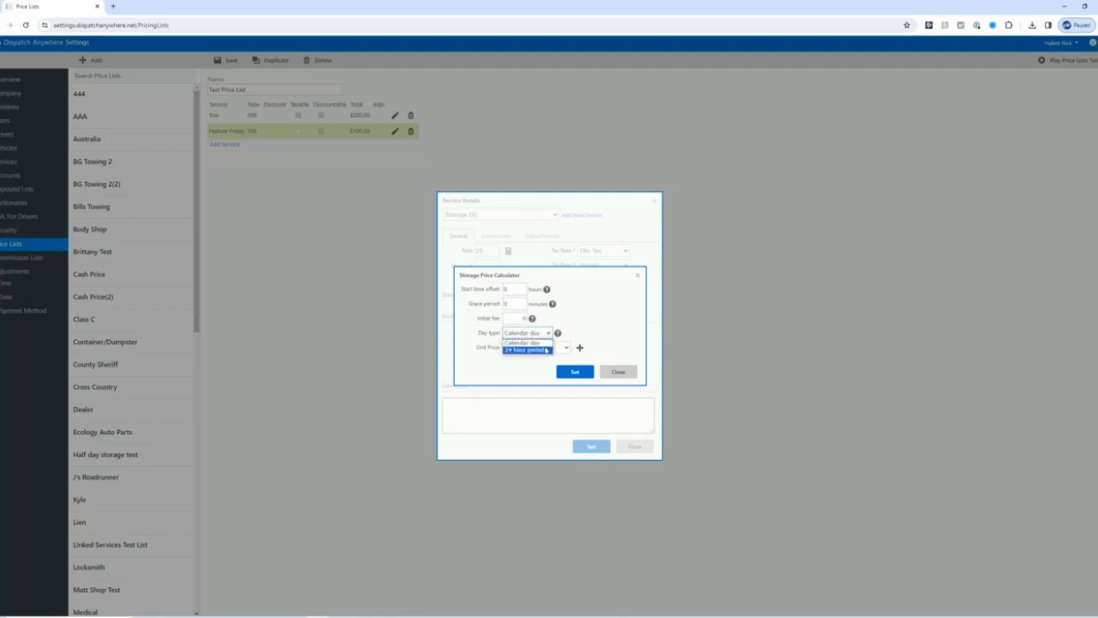
{"action": "left_click", "coordinate": [592, 331]}
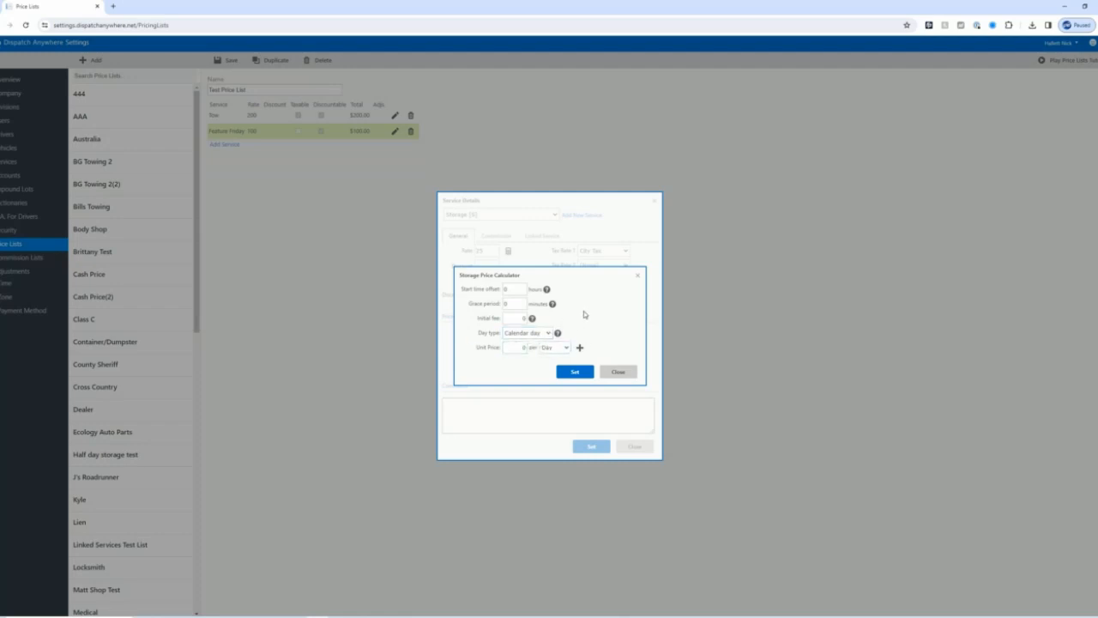
{"action": "left_click", "coordinate": [517, 347]}
{"action": "left_click", "coordinate": [582, 305]}
Try a separate pricing tier for the first days of storage and remove it again.
{"action": "left_click", "coordinate": [581, 348]}
{"action": "left_click", "coordinate": [513, 347]}
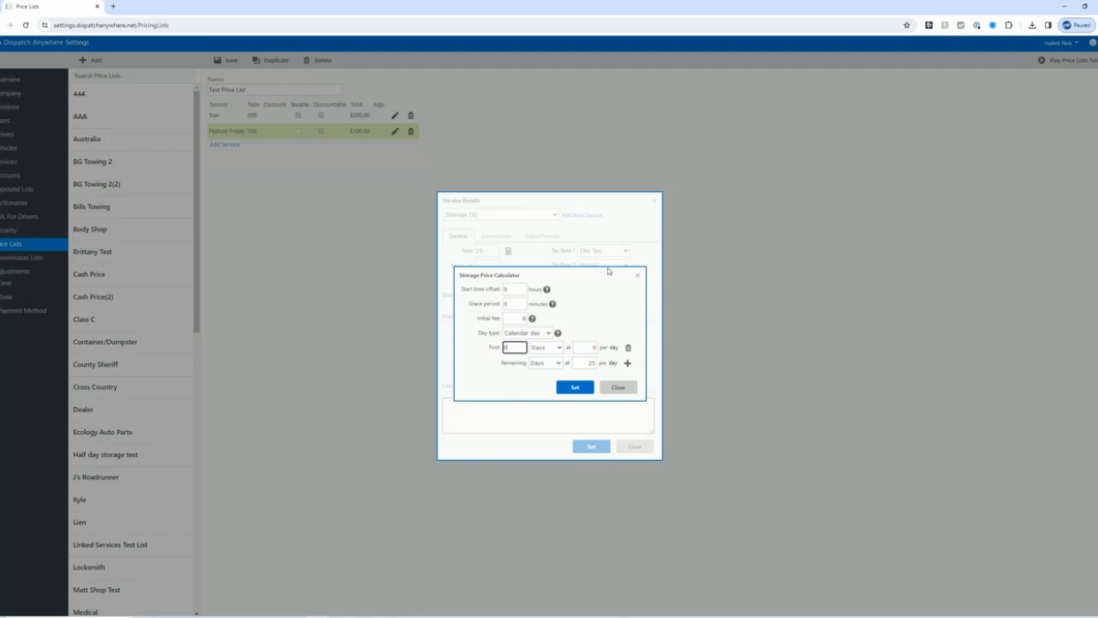
{"action": "left_click", "coordinate": [627, 348]}
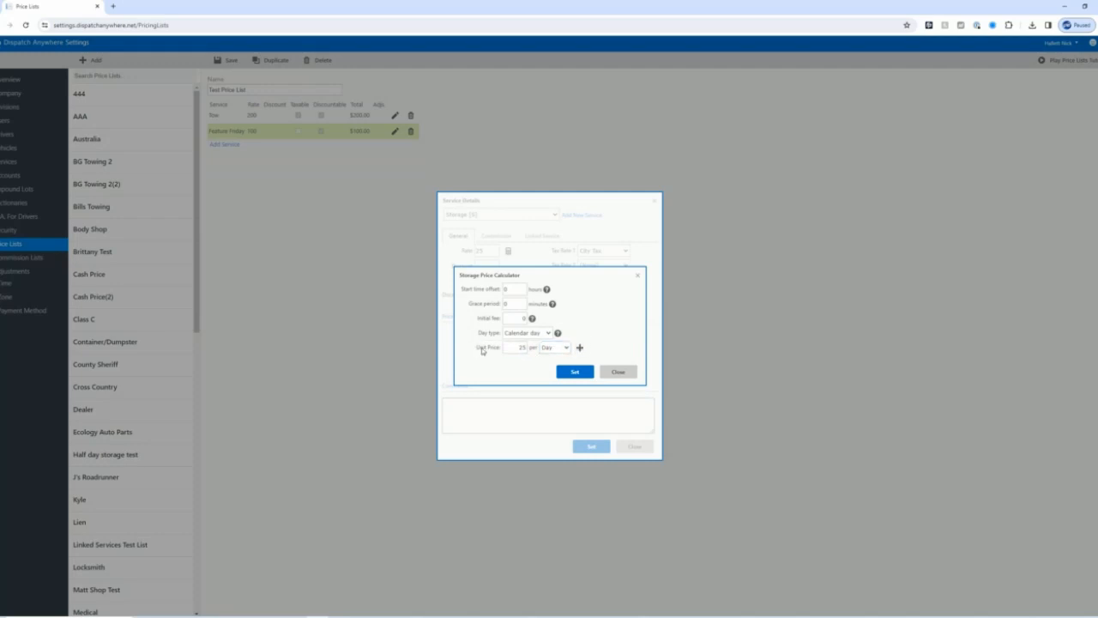
{"action": "left_click", "coordinate": [579, 348]}
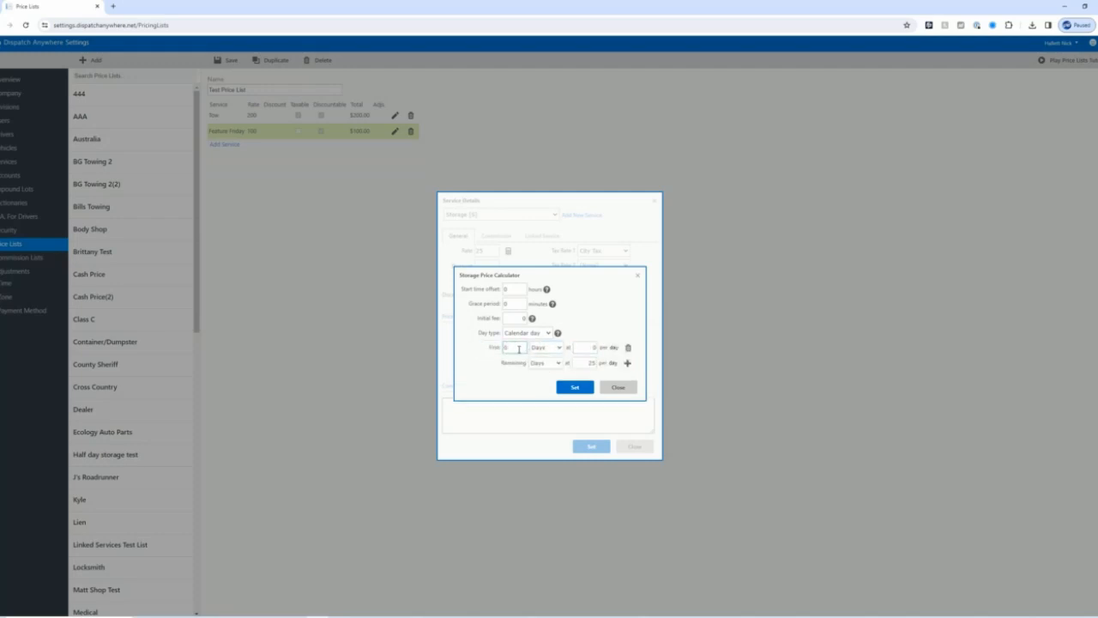
{"action": "left_click", "coordinate": [627, 348]}
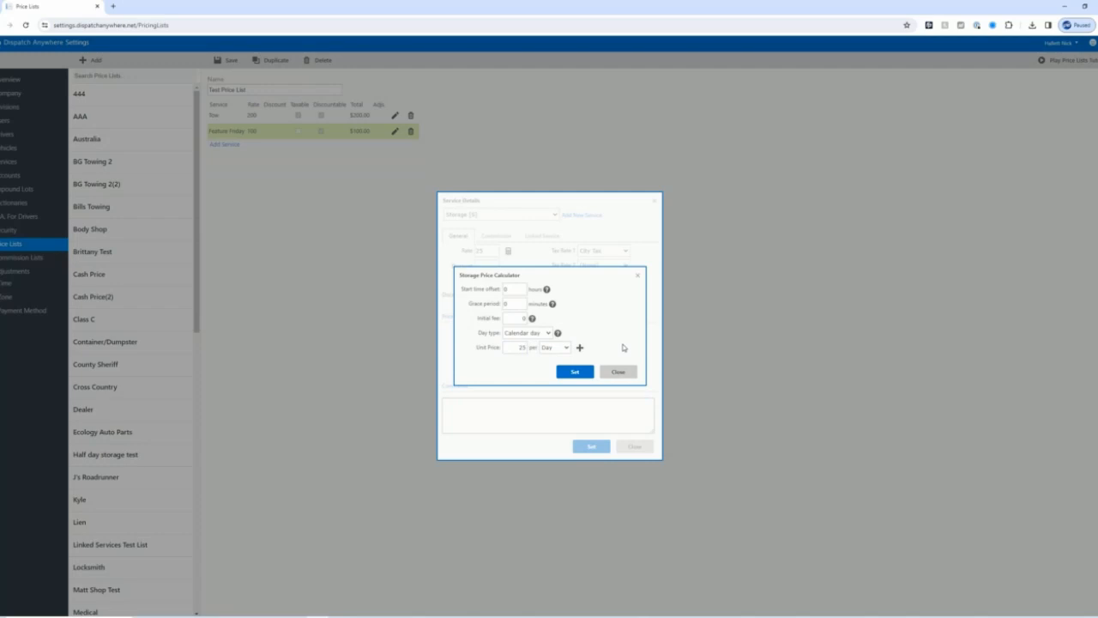
Apply the storage calculator settings, add the Storage service to the price list, and save the list.
{"action": "left_click", "coordinate": [575, 372]}
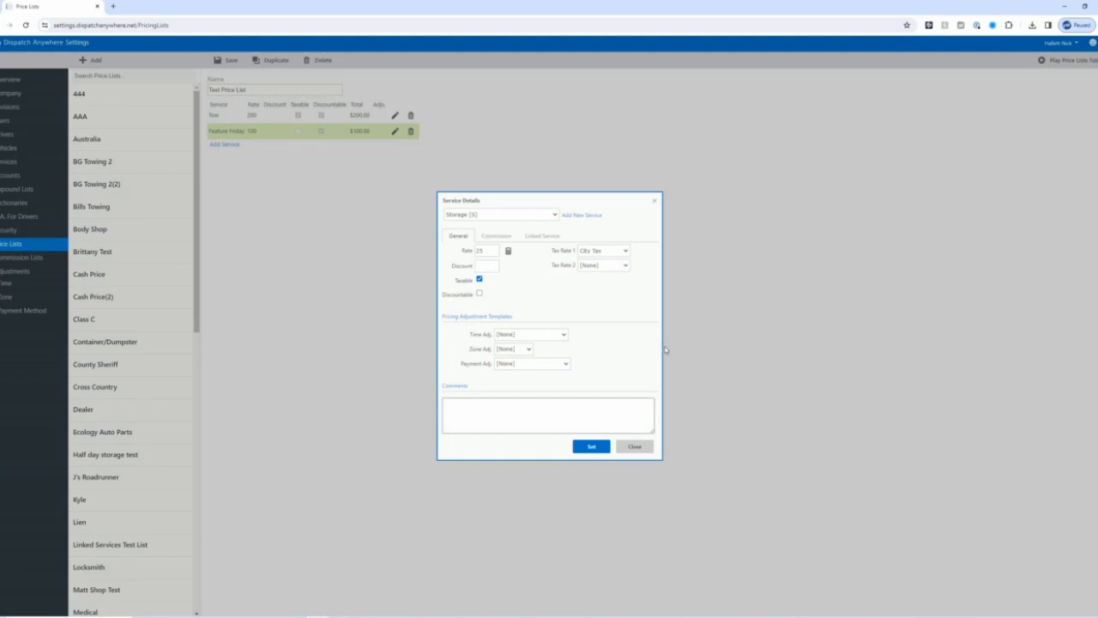
{"action": "left_click", "coordinate": [602, 450]}
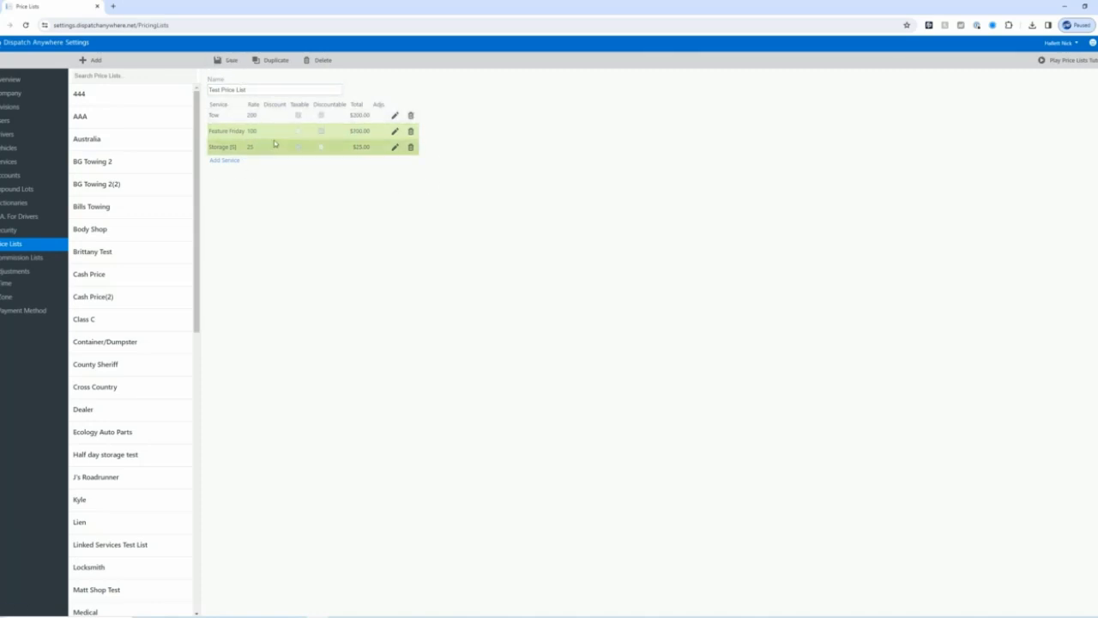
{"action": "left_click", "coordinate": [229, 62]}
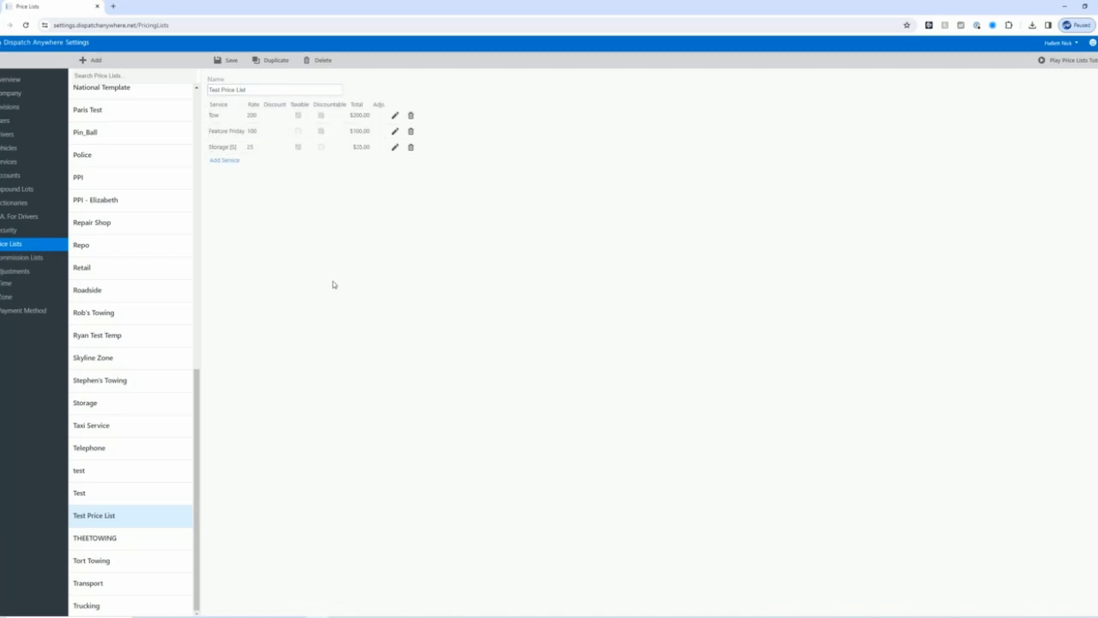
Assign Test Price List as the price list in the Arizona Trucking Association account's pricing.
{"action": "left_click", "coordinate": [6, 182]}
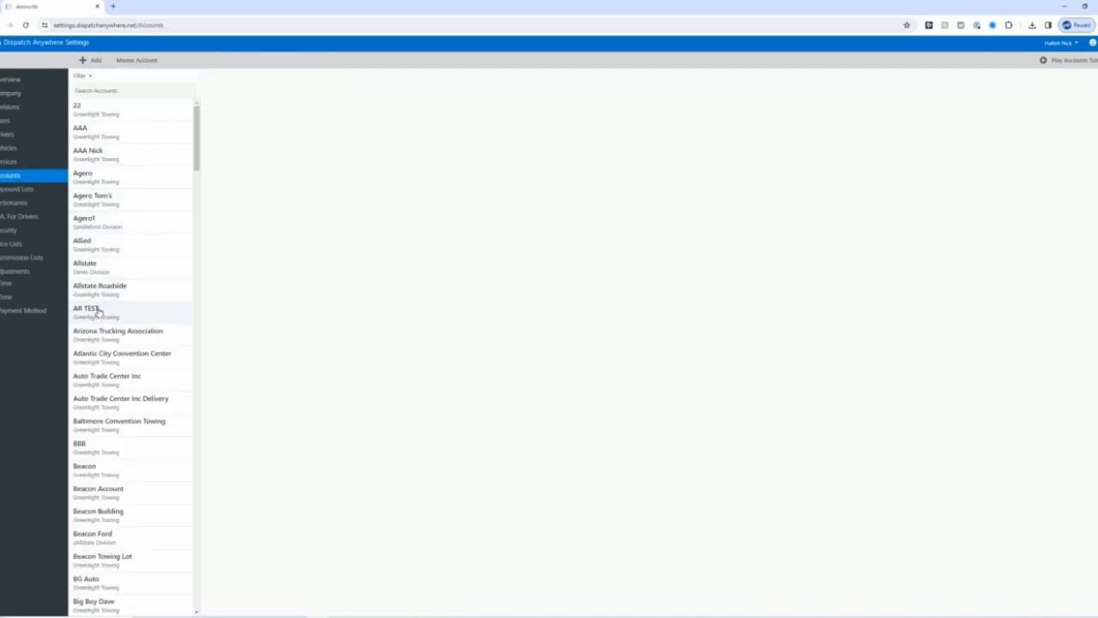
{"action": "left_click", "coordinate": [99, 334]}
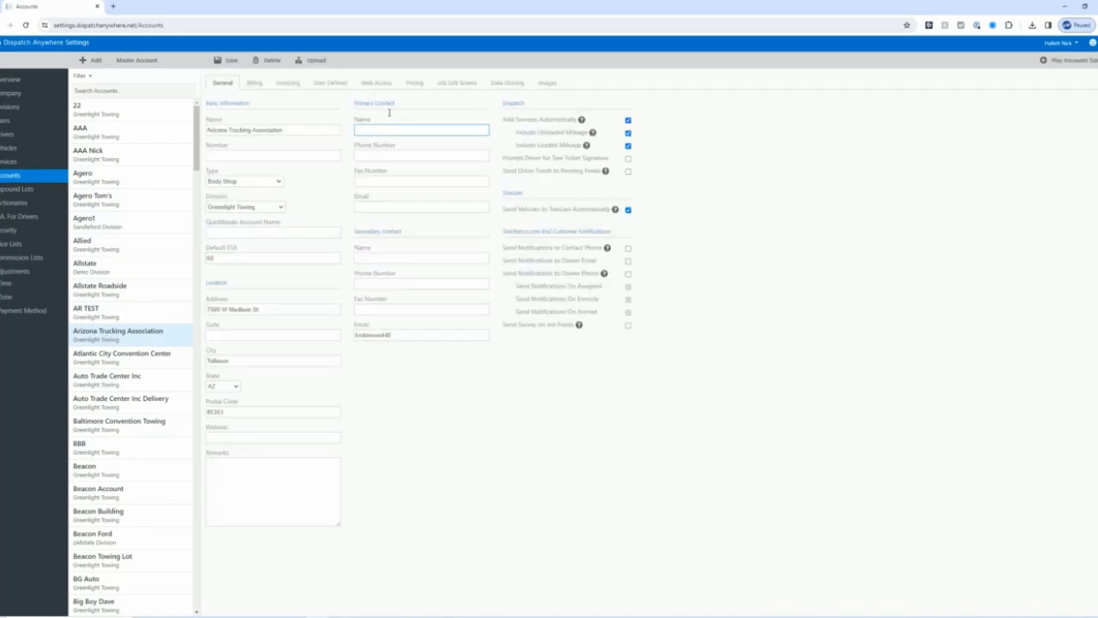
{"action": "left_click", "coordinate": [411, 84]}
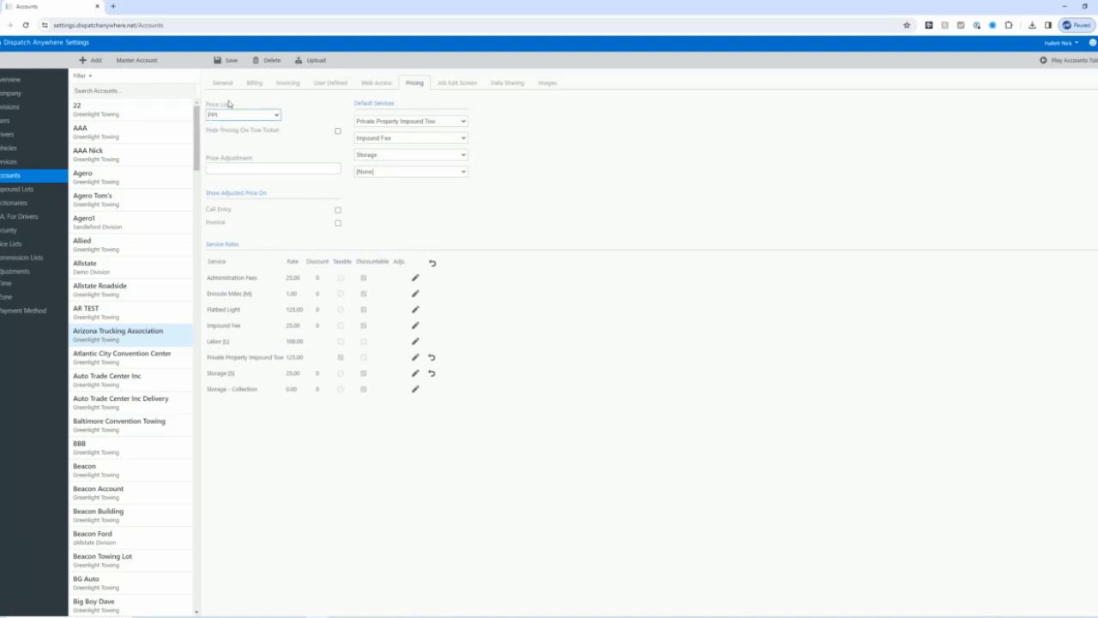
{"action": "left_click", "coordinate": [276, 117]}
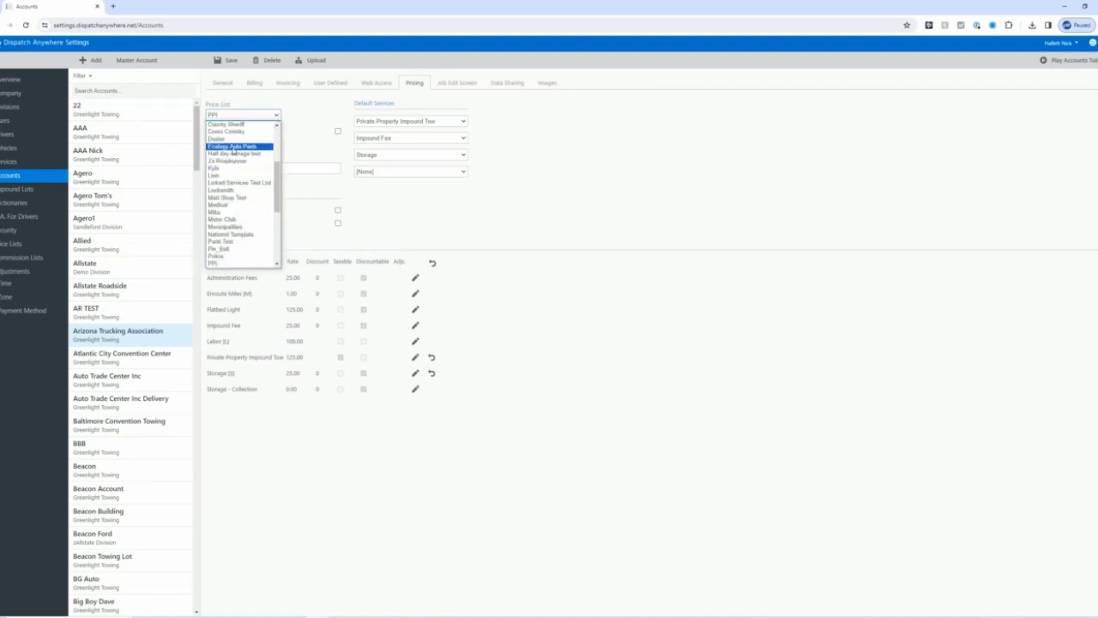
{"action": "scroll", "coordinate": [231, 155], "scroll_direction": "down", "scroll_amount": 3}
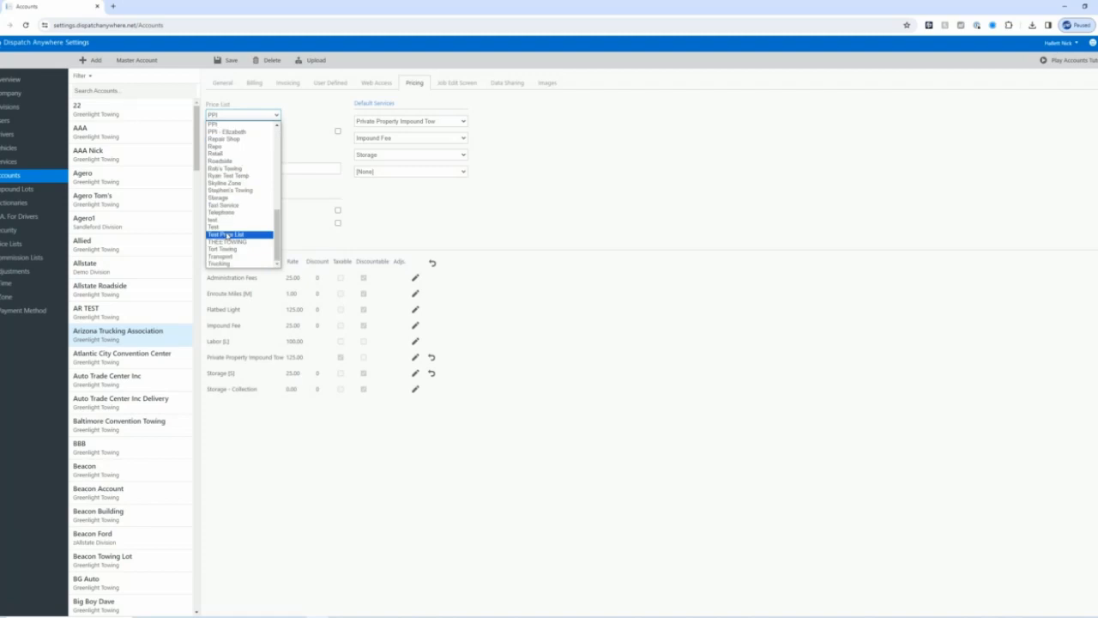
{"action": "left_click", "coordinate": [228, 233]}
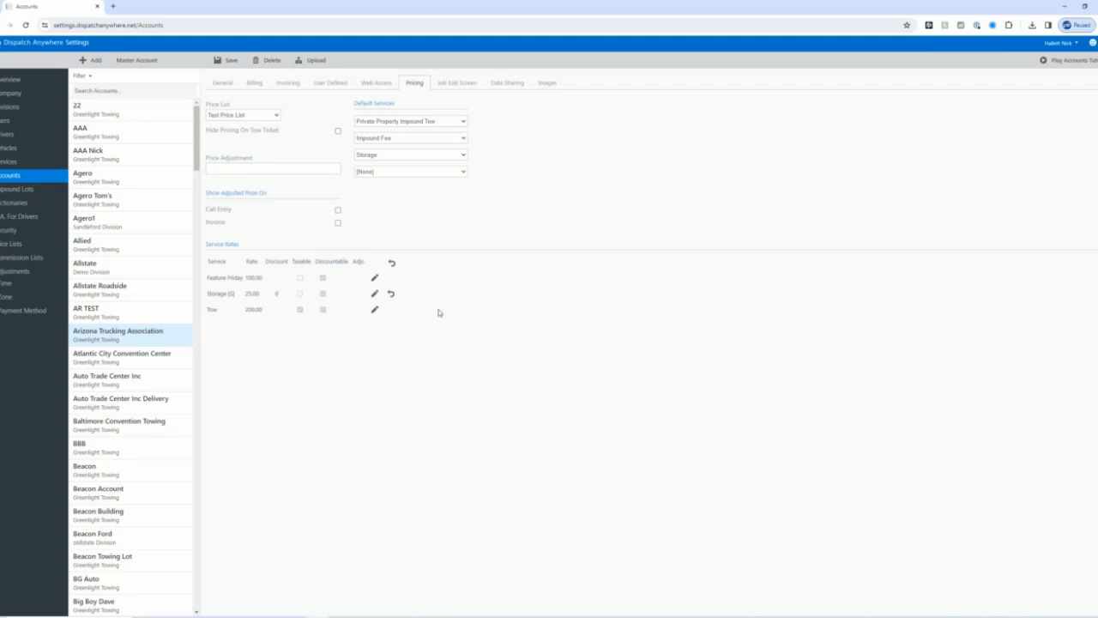
{"action": "left_click", "coordinate": [231, 61]}
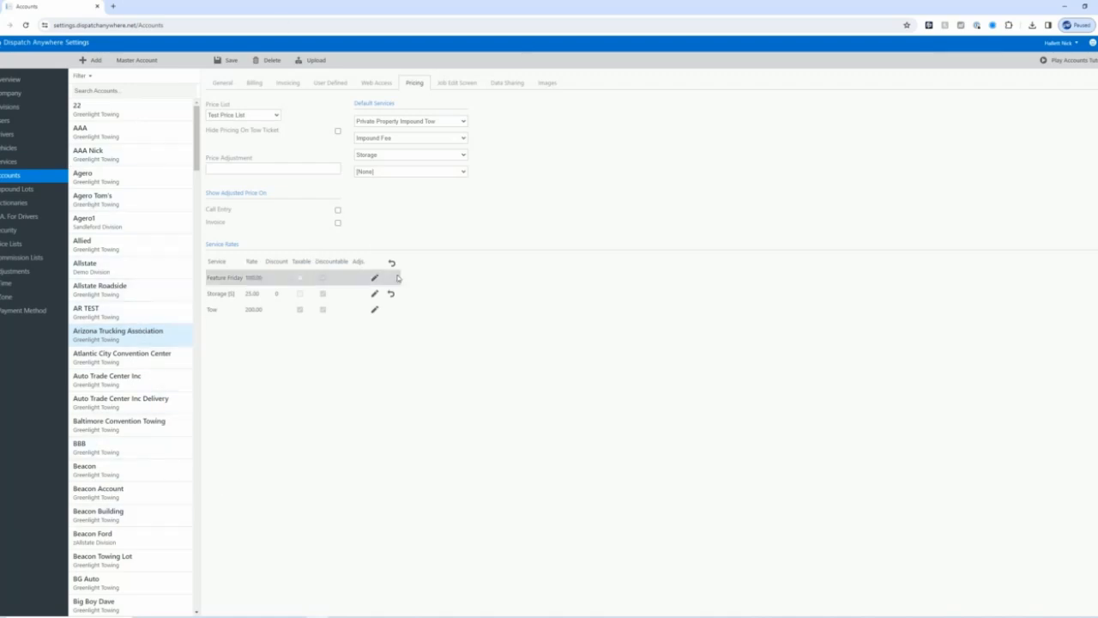
Leave the account page, discarding its unsaved changes, and reopen Test Price List from the price lists.
{"action": "left_click", "coordinate": [10, 244]}
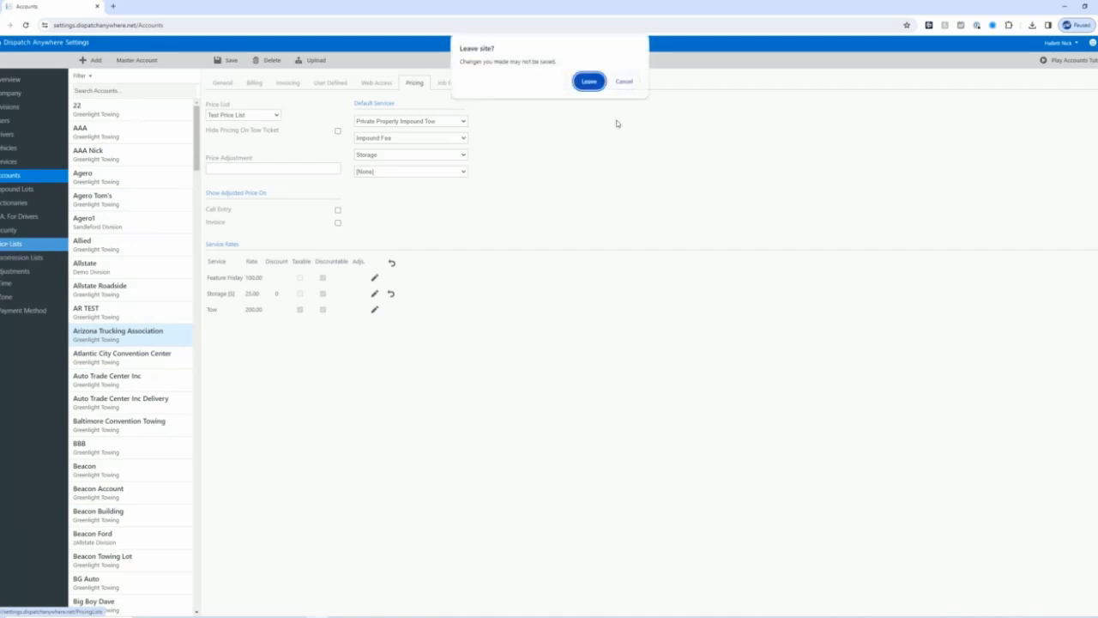
{"action": "left_click", "coordinate": [599, 86]}
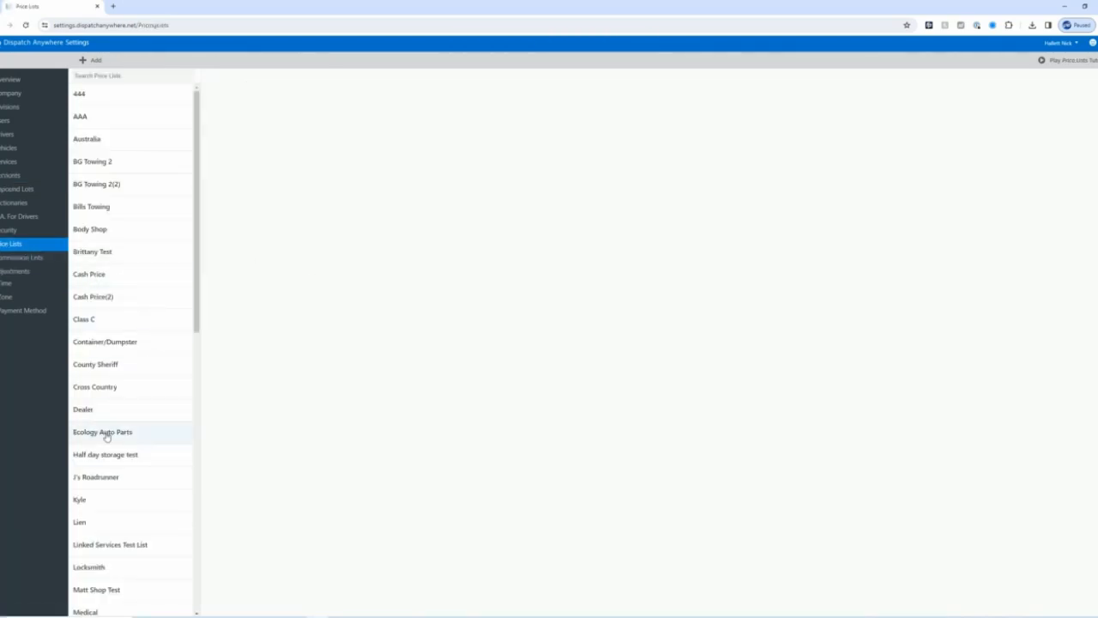
{"action": "scroll", "coordinate": [108, 433], "scroll_direction": "down", "scroll_amount": 5}
{"action": "scroll", "coordinate": [110, 438], "scroll_direction": "down", "scroll_amount": 3}
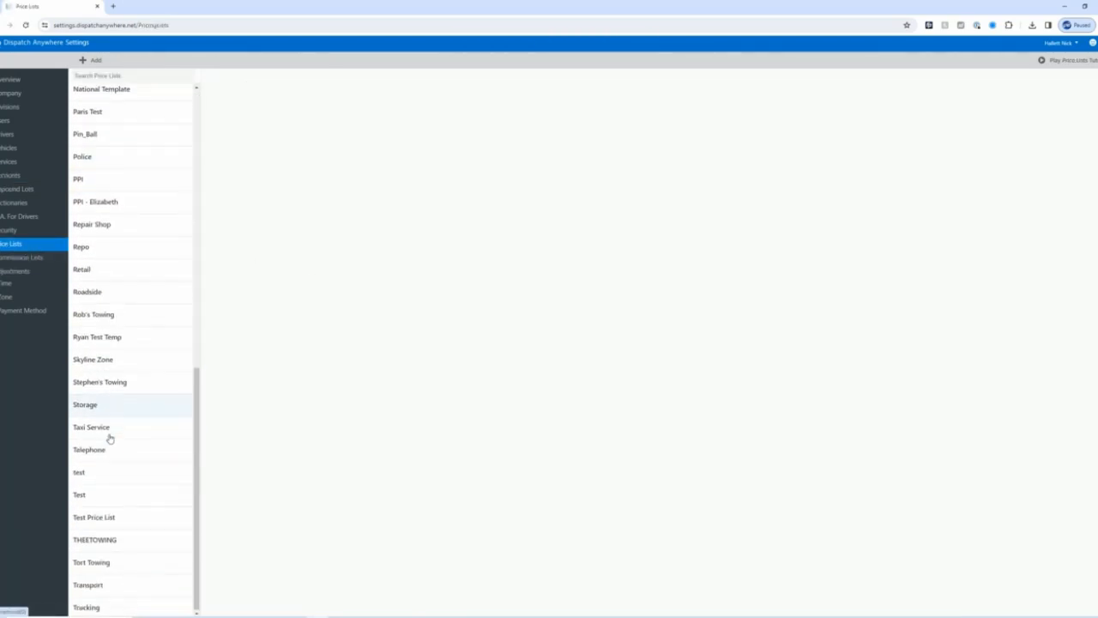
{"action": "left_click", "coordinate": [128, 515]}
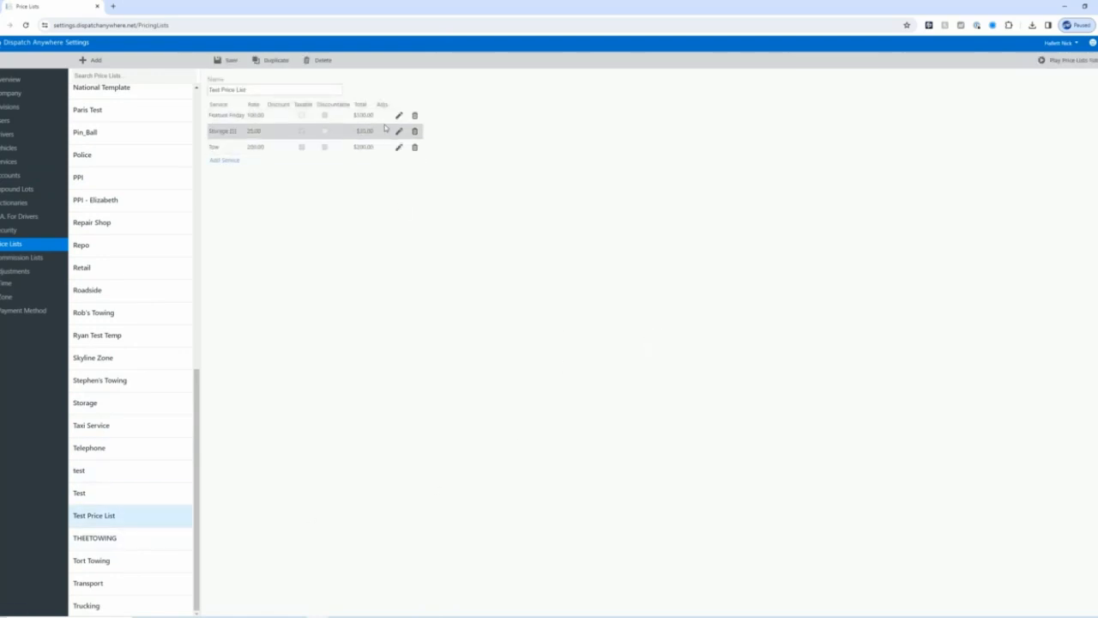